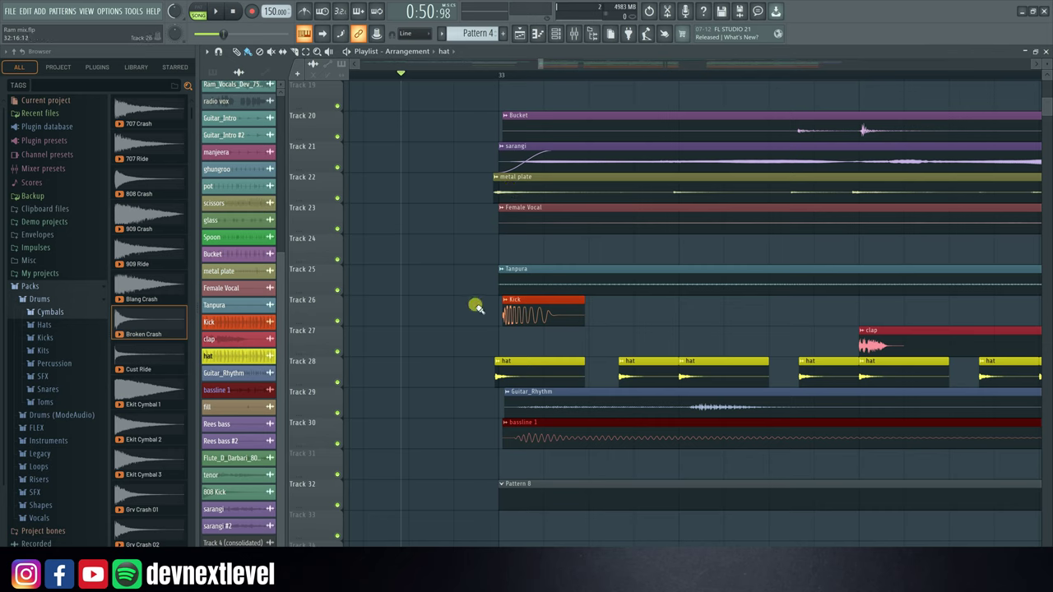
Quantize the starts of the Kick, first hat, Guitar_Rhythm, bassline 1 and metal plate clips to bar 33.
{"action": "left_click_drag", "start_coordinate": [476, 298], "coordinate": [531, 434]}
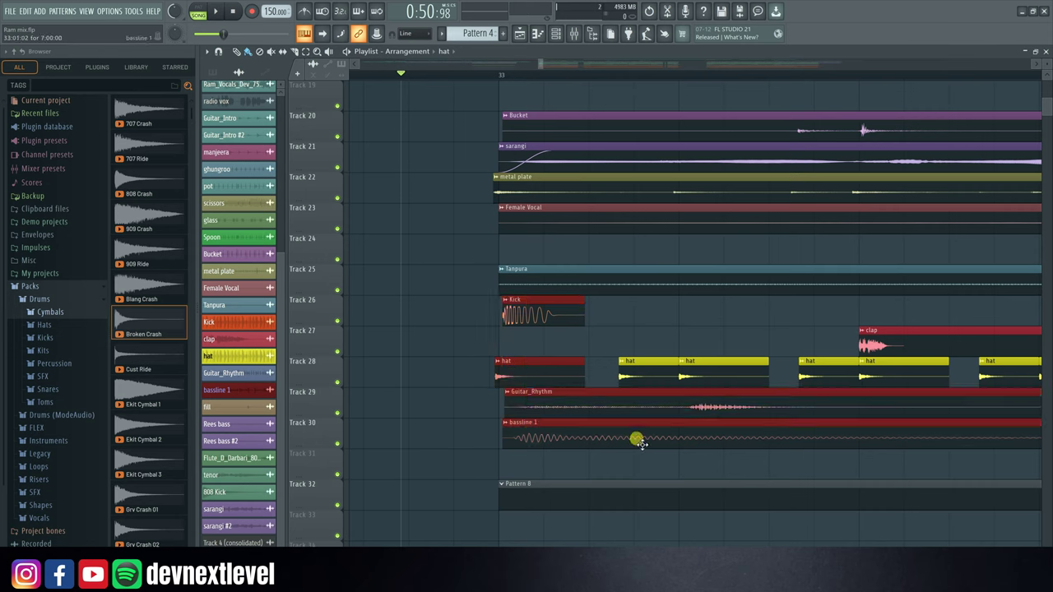
{"action": "key", "text": "shift+q"}
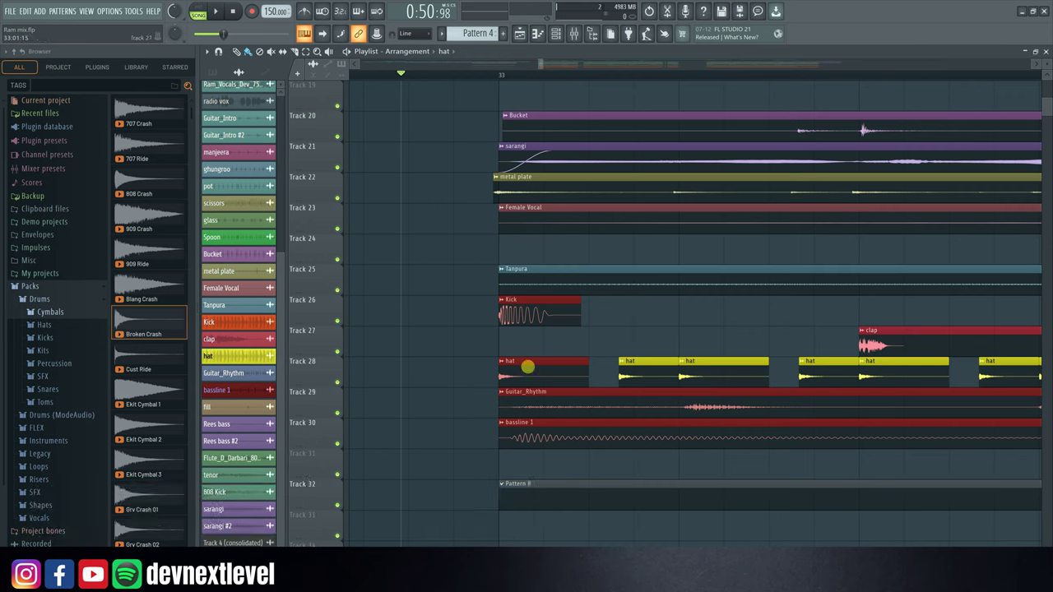
{"action": "left_click", "coordinate": [489, 187]}
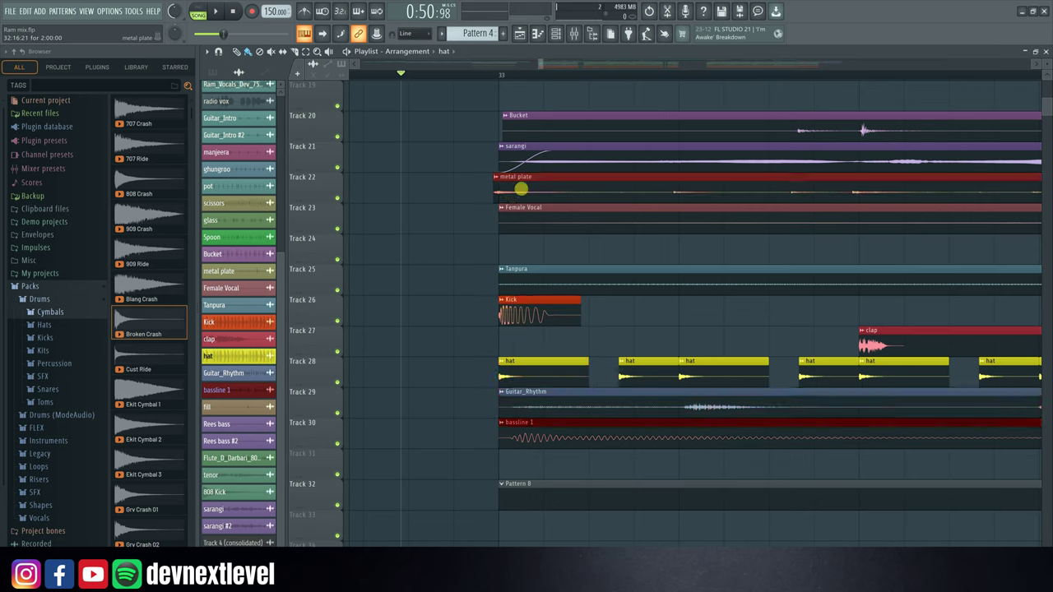
{"action": "key", "text": "ctrl+q"}
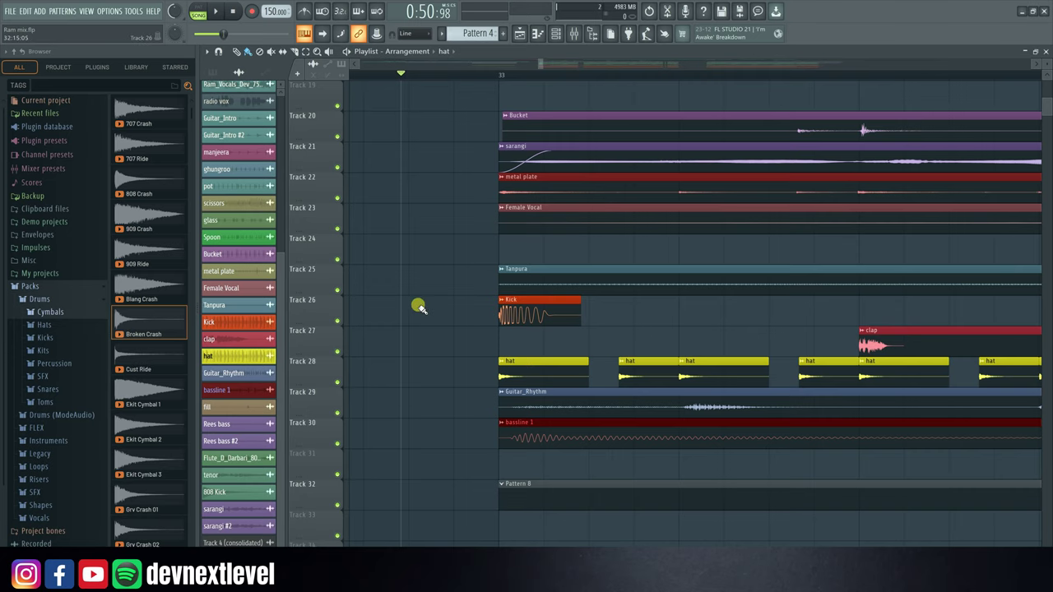
Slip the audio inside the bassline 1 clip on Track 30 earlier so its waveform begins at the clip's start.
{"action": "scroll", "coordinate": [419, 308], "scroll_direction": "down", "scroll_amount": 3}
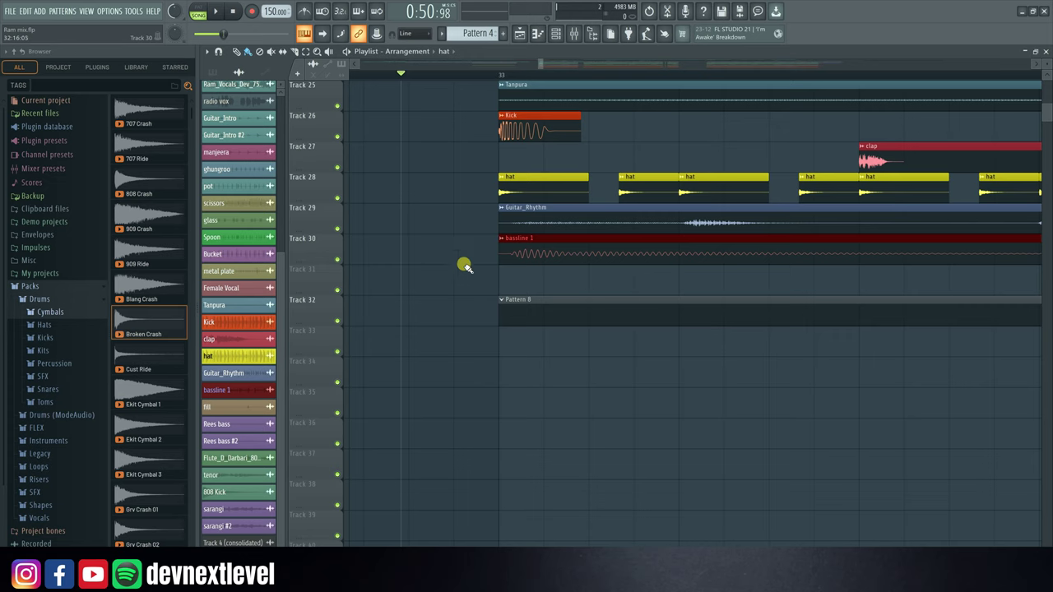
{"action": "left_click", "coordinate": [559, 257]}
{"action": "left_click_drag", "start_coordinate": [536, 258], "coordinate": [498, 263]}
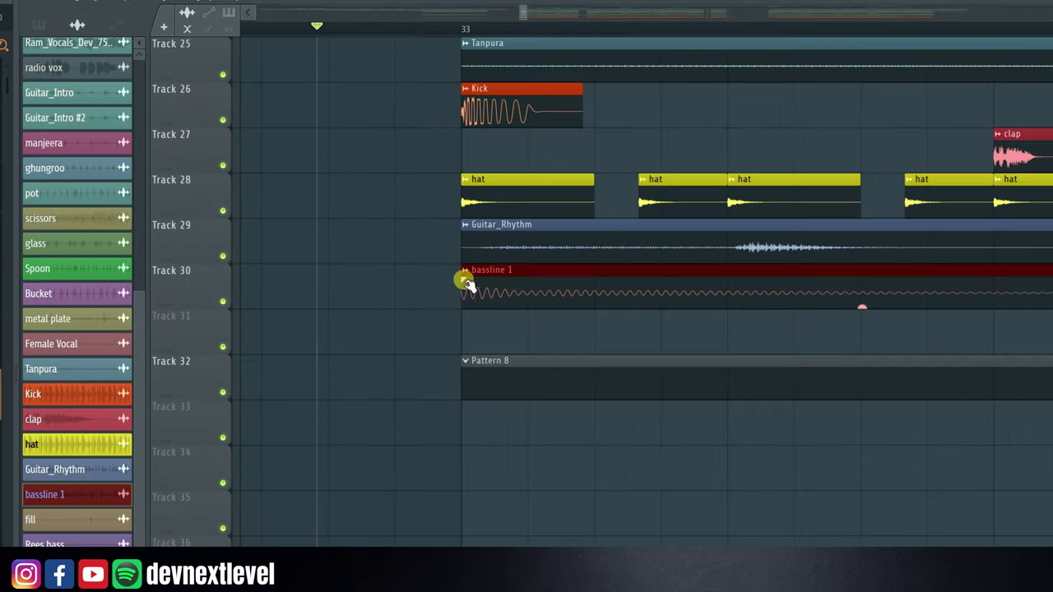
Add a short fade-in to the bassline 1 clip, and a fade-in and fade-out to the Kick clip.
{"action": "left_click_drag", "start_coordinate": [465, 287], "coordinate": [479, 286]}
{"action": "left_click_drag", "start_coordinate": [464, 100], "coordinate": [485, 102]}
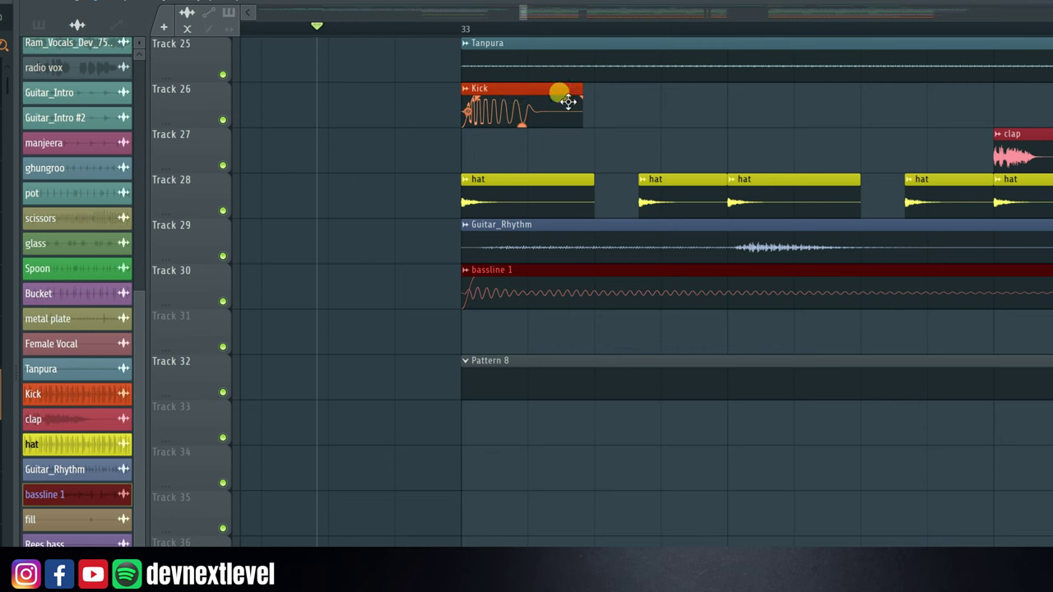
{"action": "left_click_drag", "start_coordinate": [581, 98], "coordinate": [518, 101]}
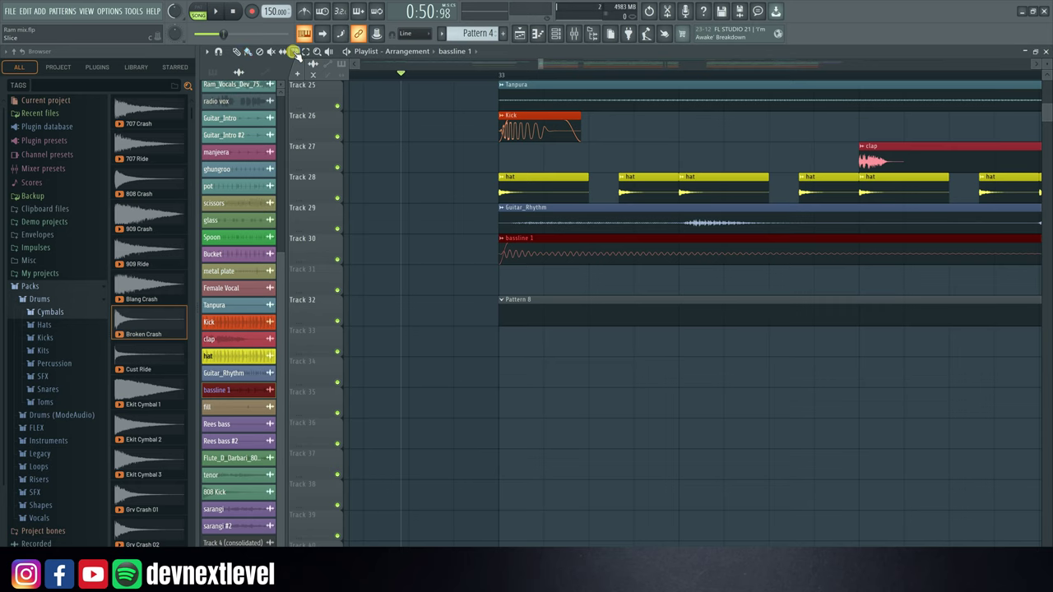
Slice the bassline 1 clip on Track 30 at five points between bars 33 and 34.
{"action": "left_click", "coordinate": [293, 52]}
{"action": "left_click", "coordinate": [590, 249]}
{"action": "left_click", "coordinate": [634, 250]}
{"action": "left_click", "coordinate": [705, 249]}
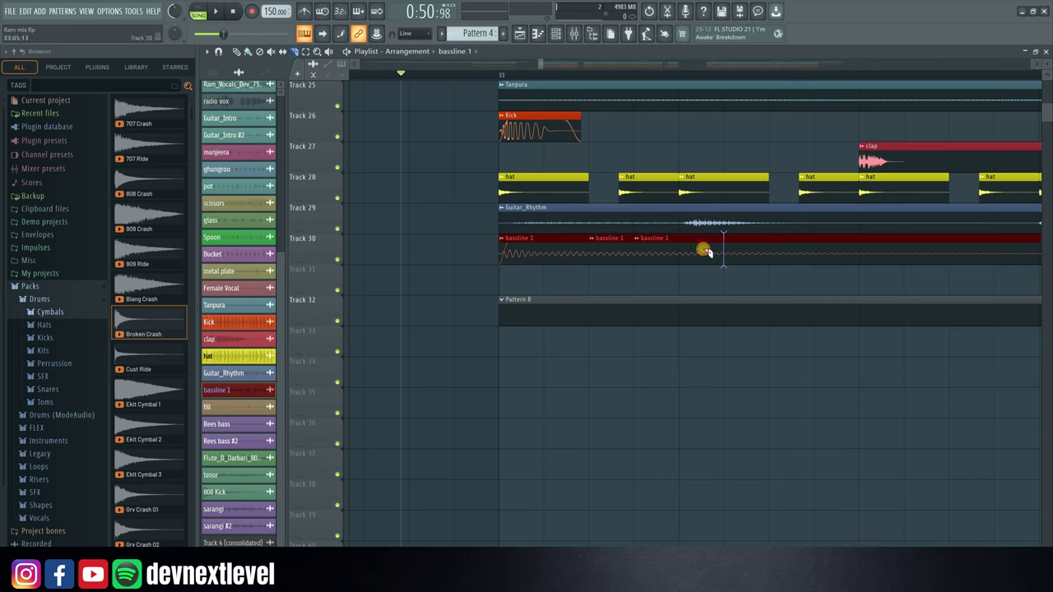
{"action": "left_click", "coordinate": [768, 249]}
{"action": "left_click", "coordinate": [820, 248]}
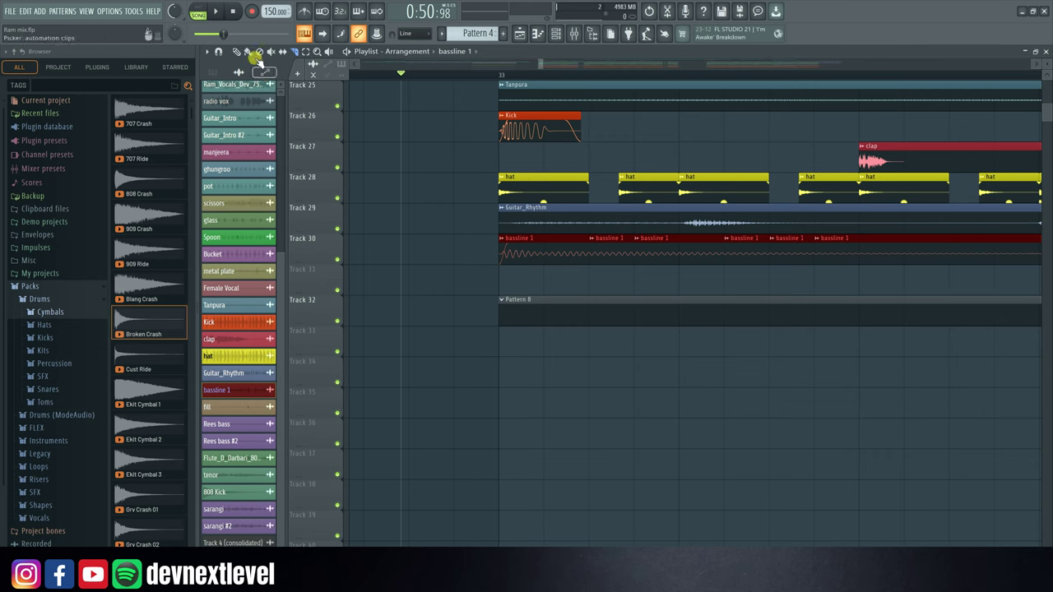
Adjust the clip gain of the second bassline 1 slice on Track 30.
{"action": "left_click", "coordinate": [247, 51]}
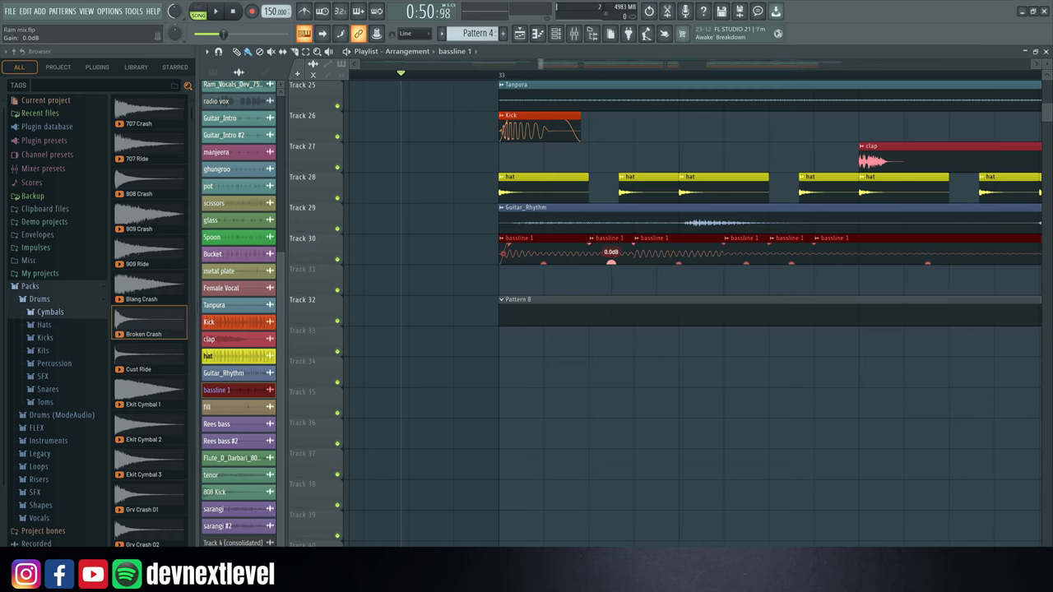
{"action": "left_click_drag", "start_coordinate": [611, 263], "coordinate": [611, 269]}
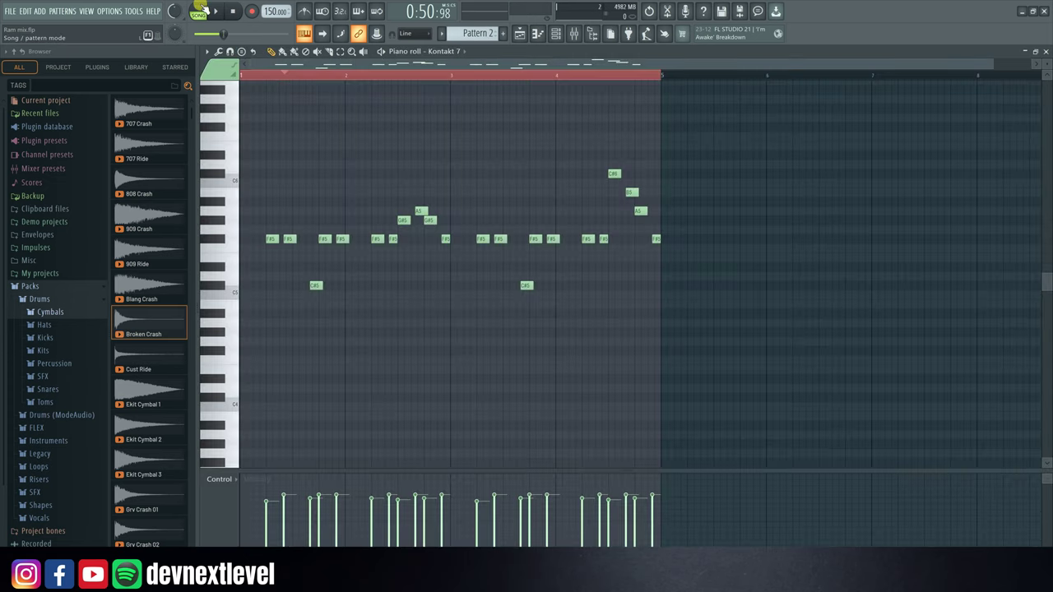
Switch to pattern mode, select all notes in Pattern 2's piano roll and transpose them up seven semitones.
{"action": "left_click", "coordinate": [197, 8]}
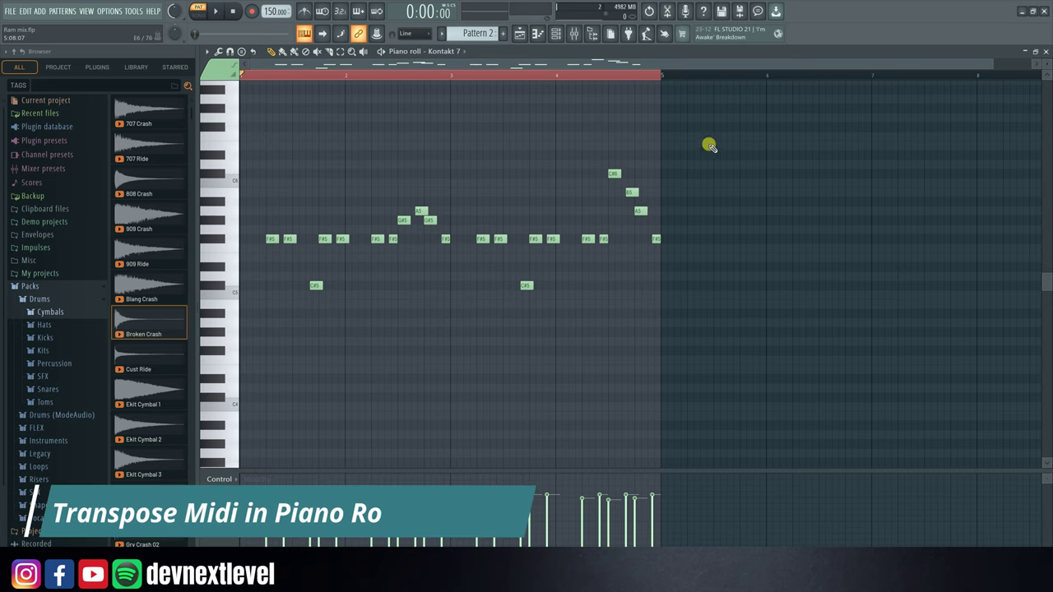
{"action": "left_click_drag", "start_coordinate": [710, 145], "coordinate": [244, 367]}
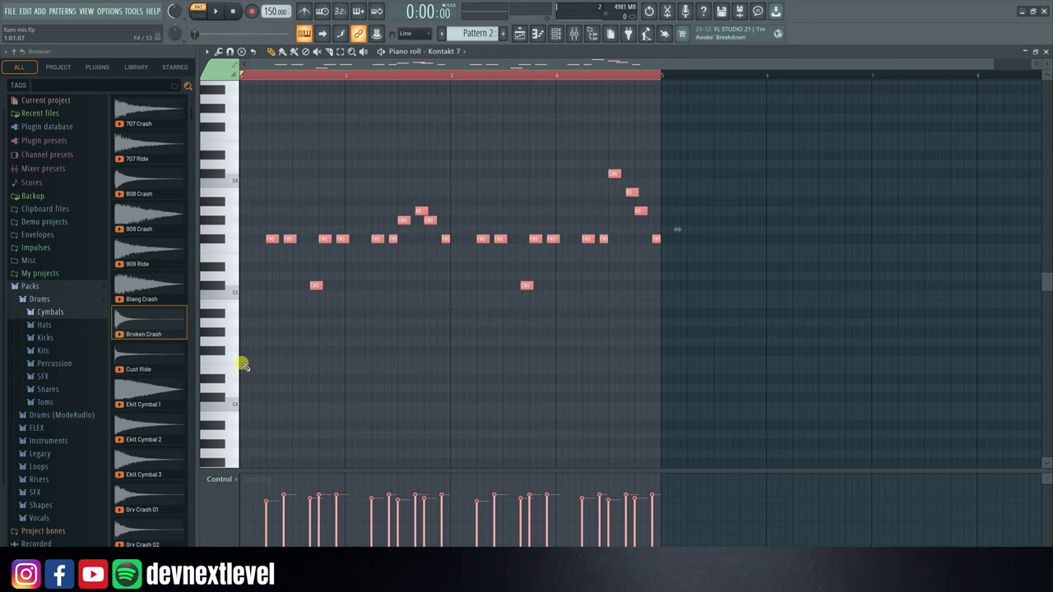
{"action": "key", "text": "Up"}
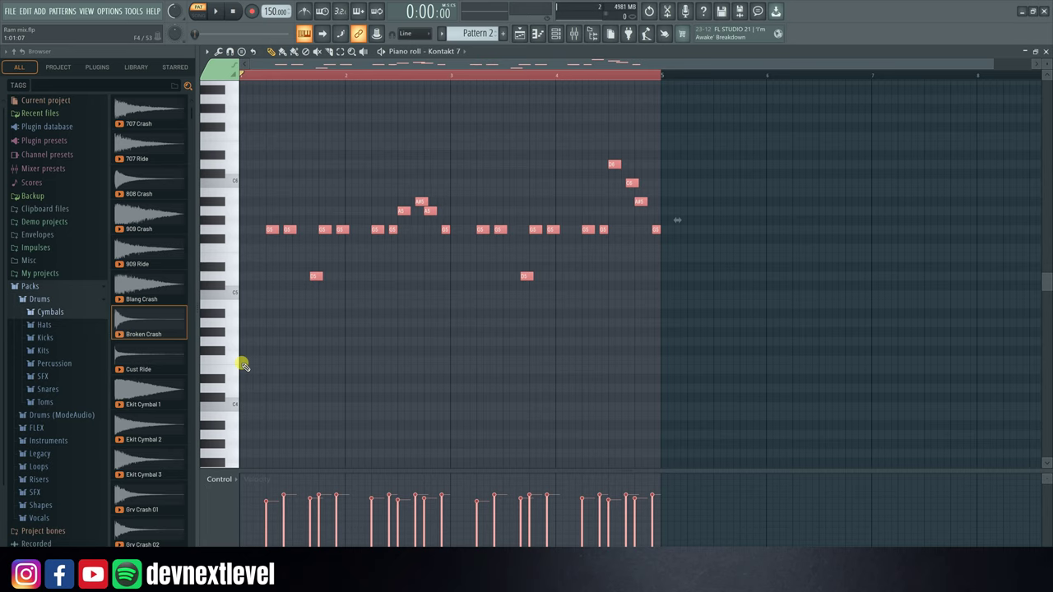
{"action": "key", "text": "Up"}
{"action": "key", "text": "Up"}
{"action": "key", "text": "Up"}
{"action": "key", "text": "Up"}
{"action": "key", "text": "Up"}
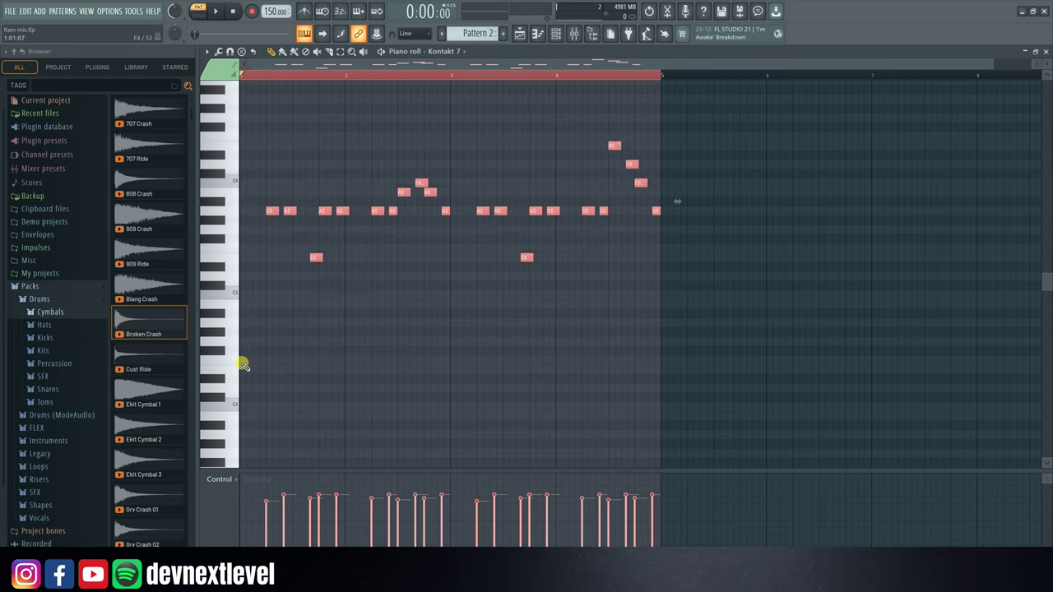
{"action": "key", "text": "Up"}
{"action": "key", "text": "Up"}
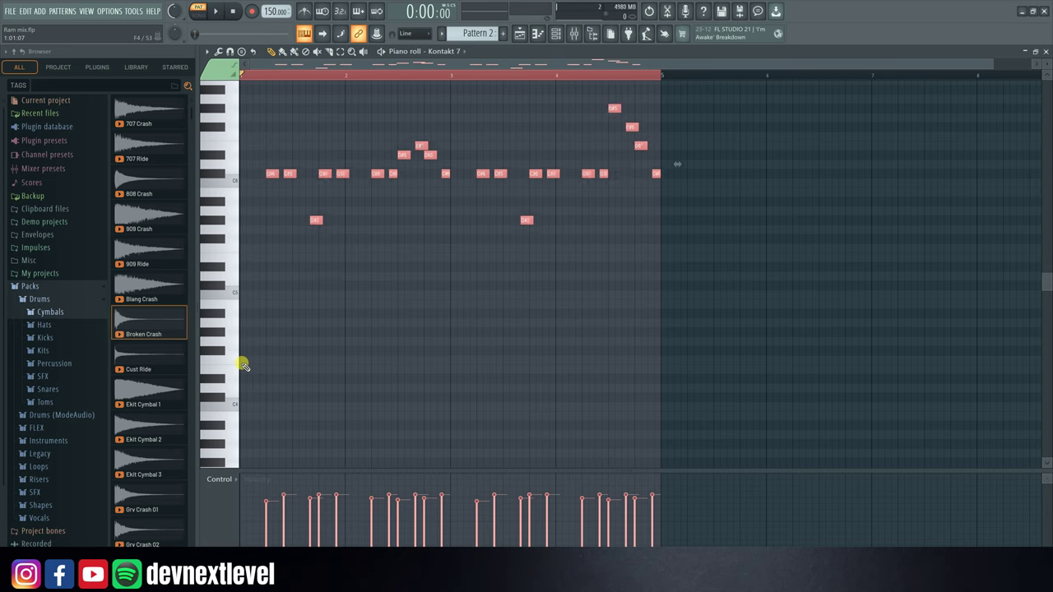
Transpose the selected Pattern 2 notes down and up in semitones, ending three semitones lower.
{"action": "key", "text": "Down"}
{"action": "key", "text": "Down"}
{"action": "key", "text": "Down"}
{"action": "key", "text": "Down"}
{"action": "key", "text": "Down"}
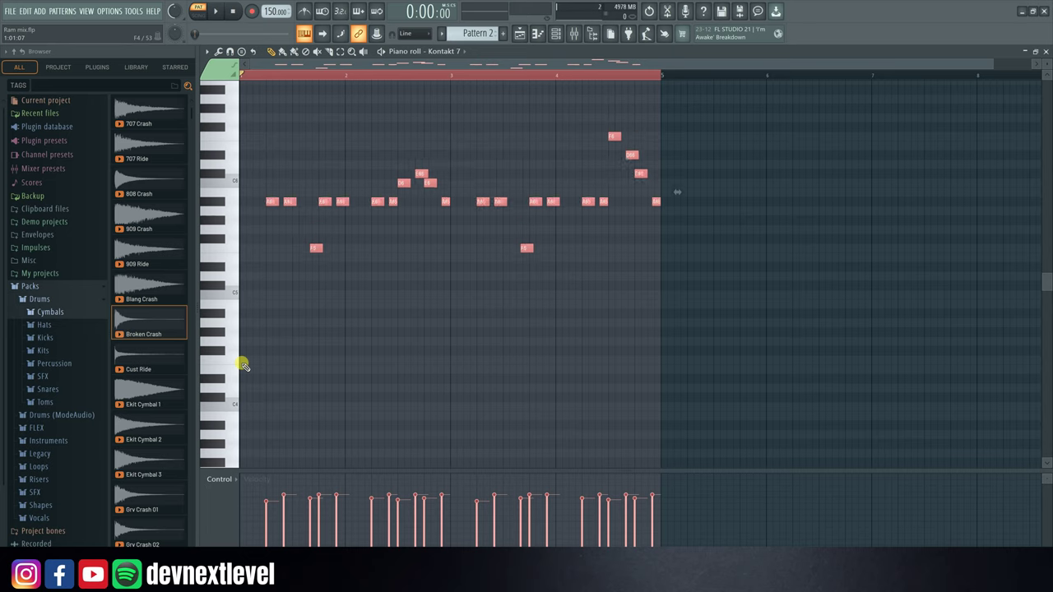
{"action": "key", "text": "Up"}
{"action": "key", "text": "Up"}
{"action": "key", "text": "Up"}
{"action": "key", "text": "Down"}
{"action": "key", "text": "Down"}
Transpose the selected Pattern 2 notes down and up by whole octaves, ending one octave higher.
{"action": "key", "text": "ctrl+Down"}
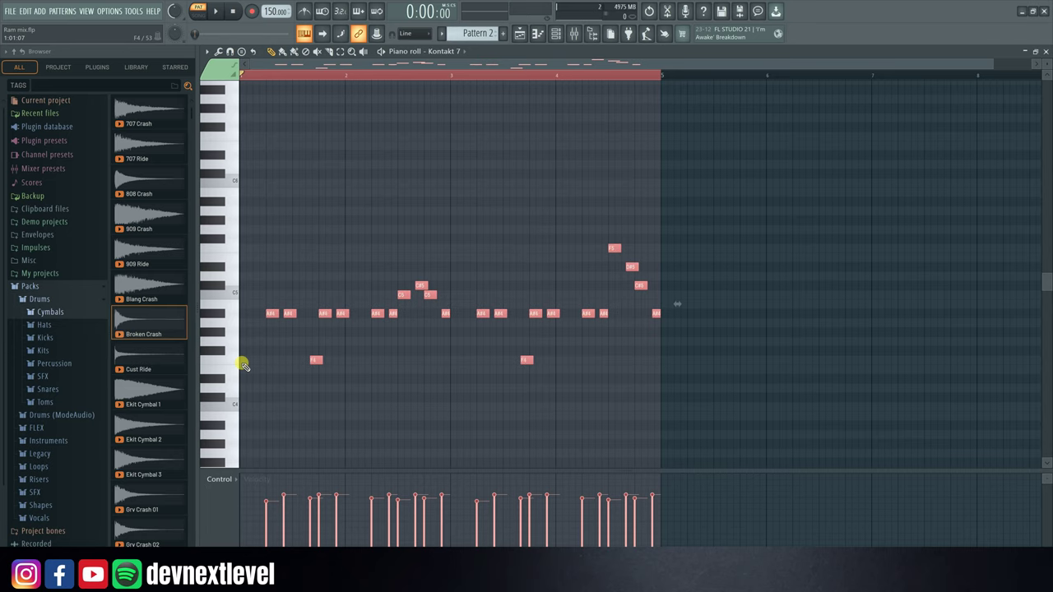
{"action": "key", "text": "ctrl+Up"}
{"action": "key", "text": "ctrl+Up"}
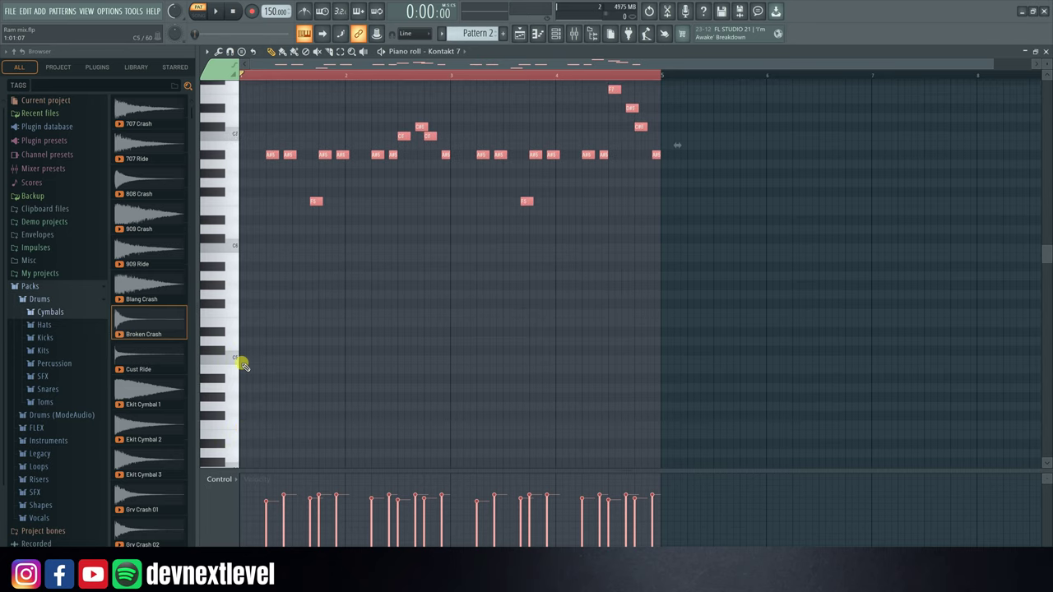
{"action": "key", "text": "ctrl+Up"}
{"action": "key", "text": "ctrl+Down"}
{"action": "key", "text": "ctrl+Down"}
{"action": "key", "text": "ctrl+Up"}
{"action": "key", "text": "ctrl+Up"}
{"action": "key", "text": "ctrl+Down"}
Nudge the selected Pattern 2 notes up and down in semitones until the repeated main note sits on C7.
{"action": "key", "text": "Up"}
{"action": "key", "text": "Up"}
{"action": "key", "text": "Up"}
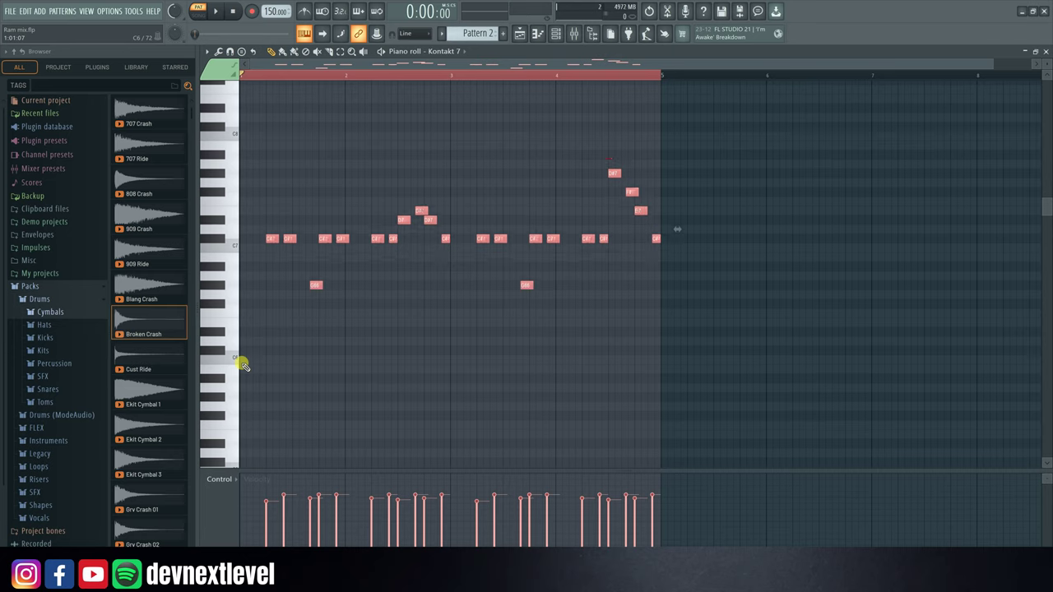
{"action": "key", "text": "Up"}
{"action": "key", "text": "Up"}
{"action": "key", "text": "Down"}
{"action": "key", "text": "Down"}
{"action": "key", "text": "Down"}
{"action": "key", "text": "Down"}
{"action": "key", "text": "Down"}
{"action": "key", "text": "Down"}
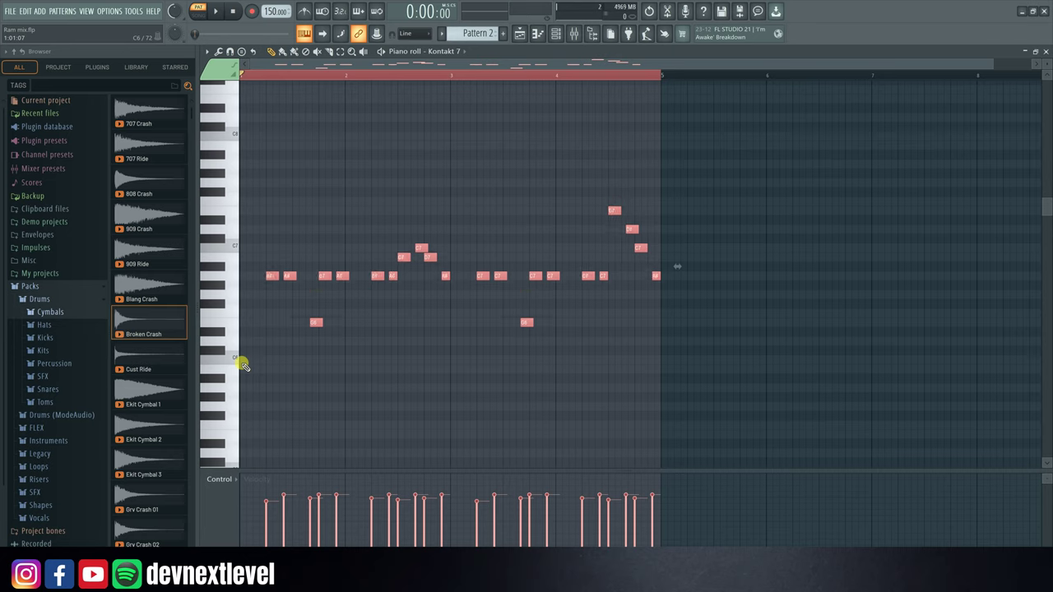
{"action": "key", "text": "Up"}
{"action": "key", "text": "Up"}
{"action": "key", "text": "Up"}
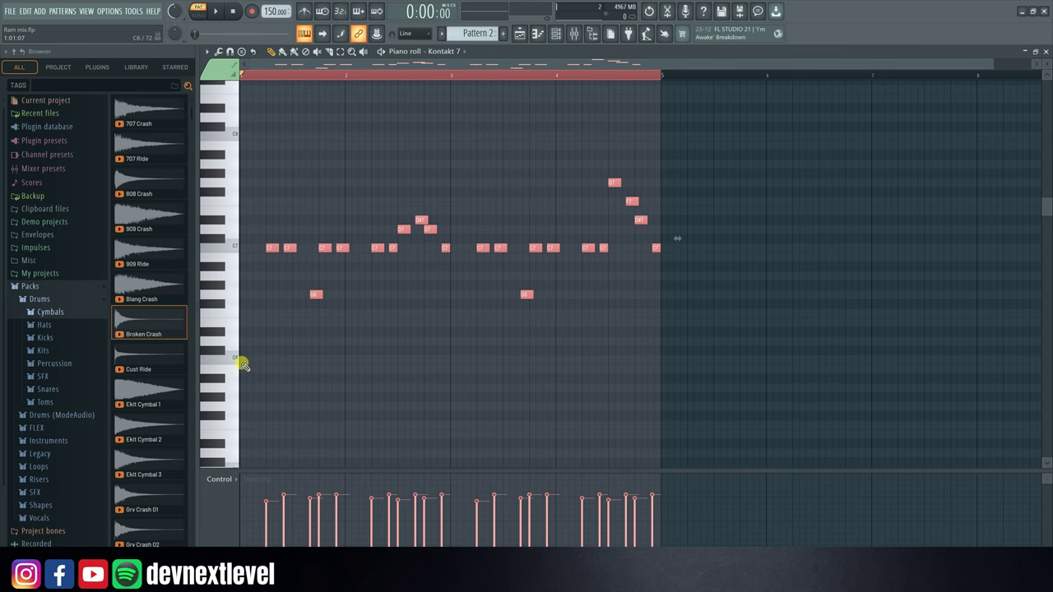
Transpose Pattern 4 from the playlist's pattern list, and view its notes in the piano roll.
{"action": "left_click", "coordinate": [521, 35]}
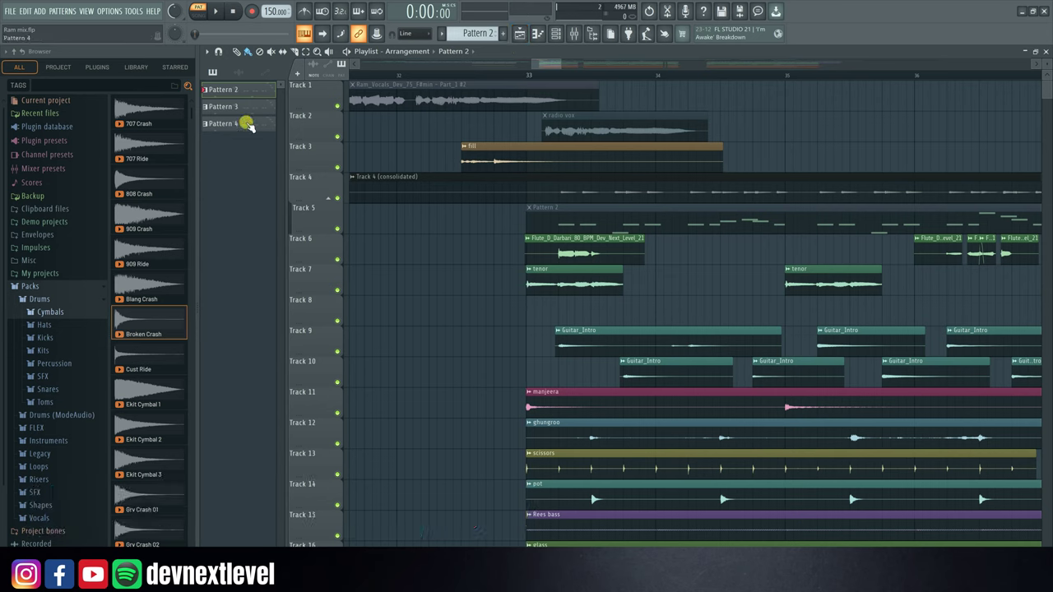
{"action": "left_click", "coordinate": [247, 124]}
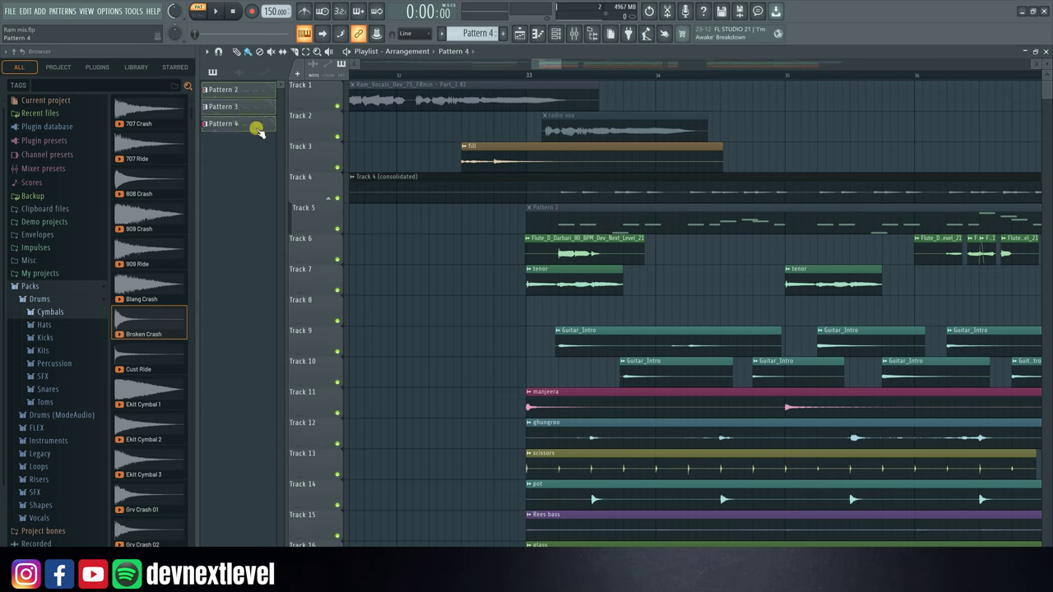
{"action": "right_click", "coordinate": [255, 127]}
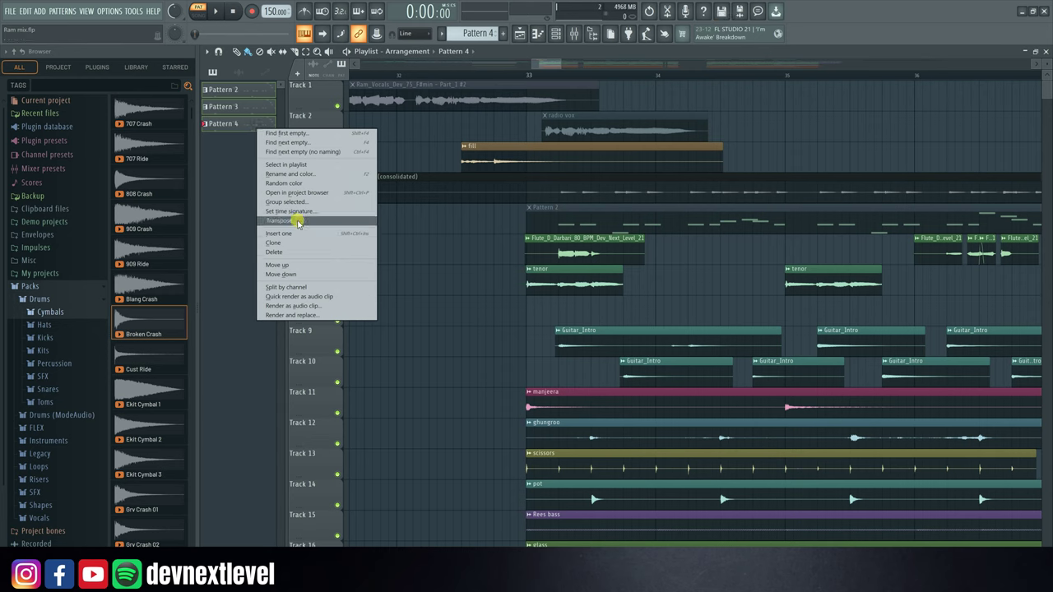
{"action": "left_click", "coordinate": [298, 222]}
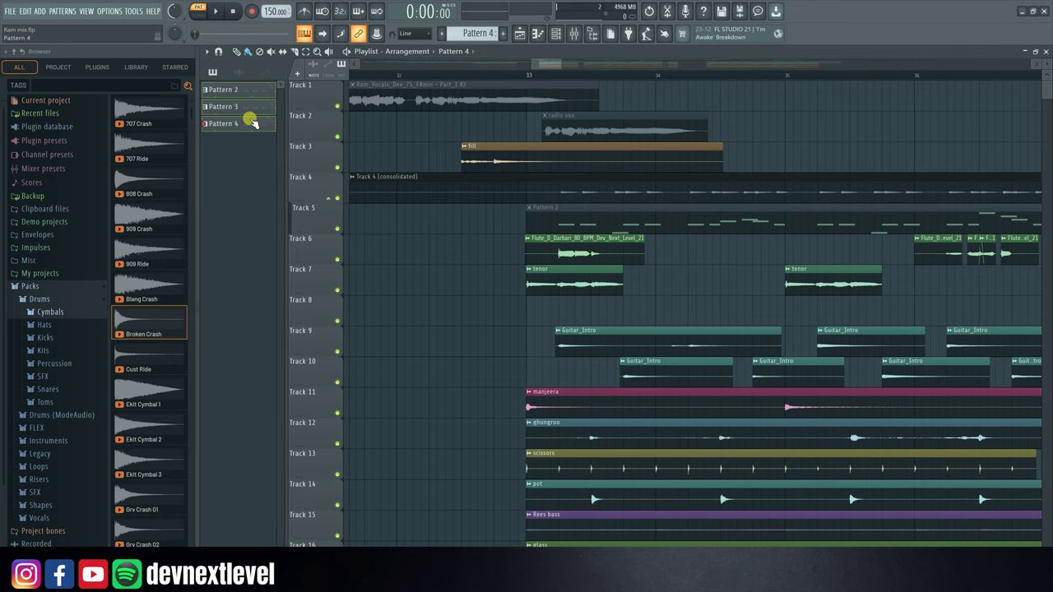
{"action": "double_click", "coordinate": [245, 125]}
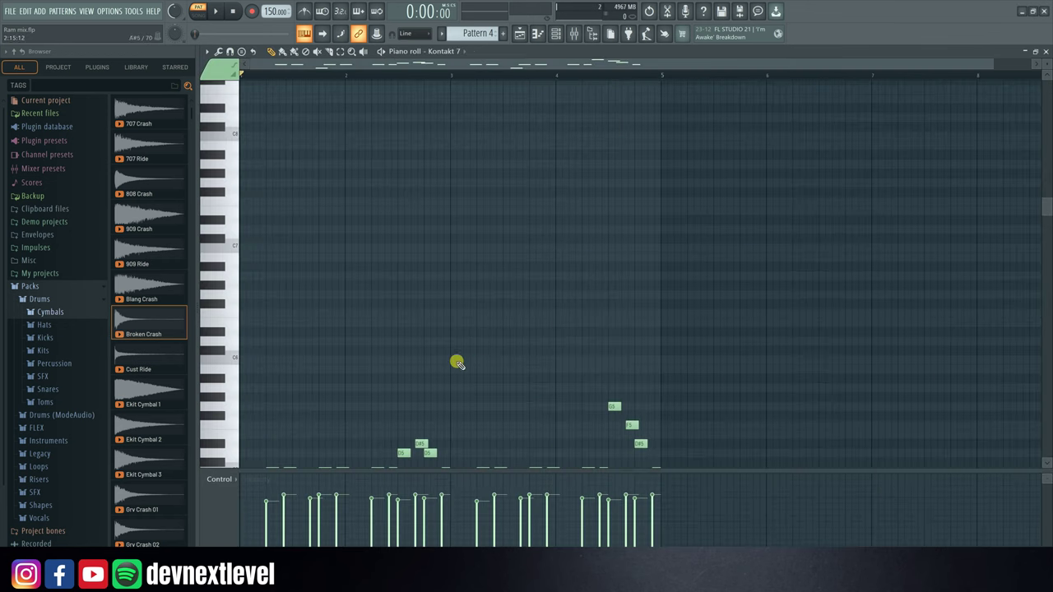
{"action": "scroll", "coordinate": [457, 362], "scroll_direction": "down", "scroll_amount": 5}
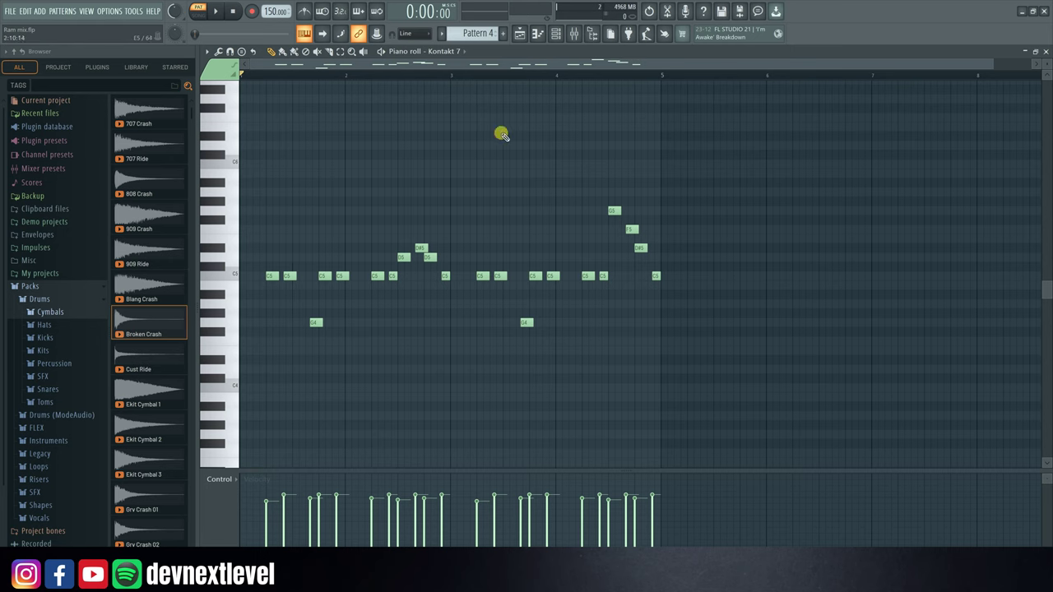
Return to the playlist, transpose only Pattern 4 by 7 semitones and open its piano roll.
{"action": "left_click", "coordinate": [520, 33]}
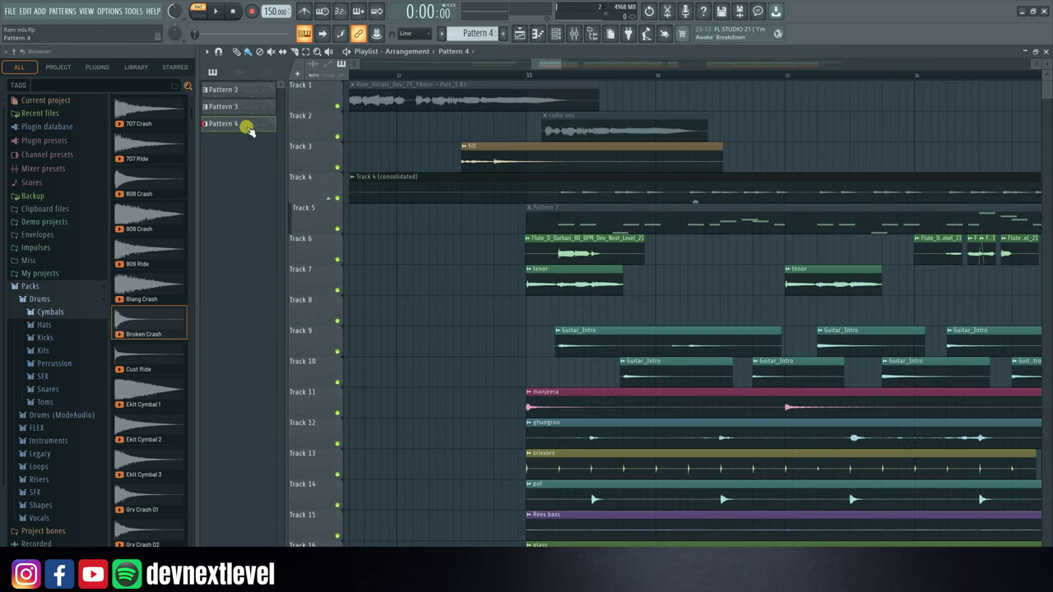
{"action": "left_click", "coordinate": [245, 91]}
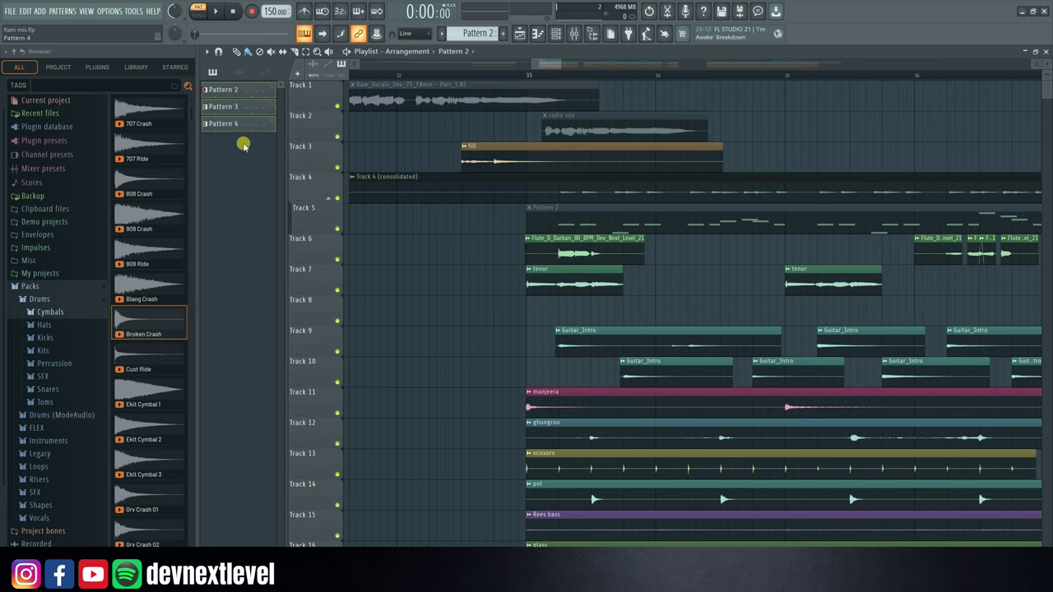
{"action": "left_click", "coordinate": [242, 123]}
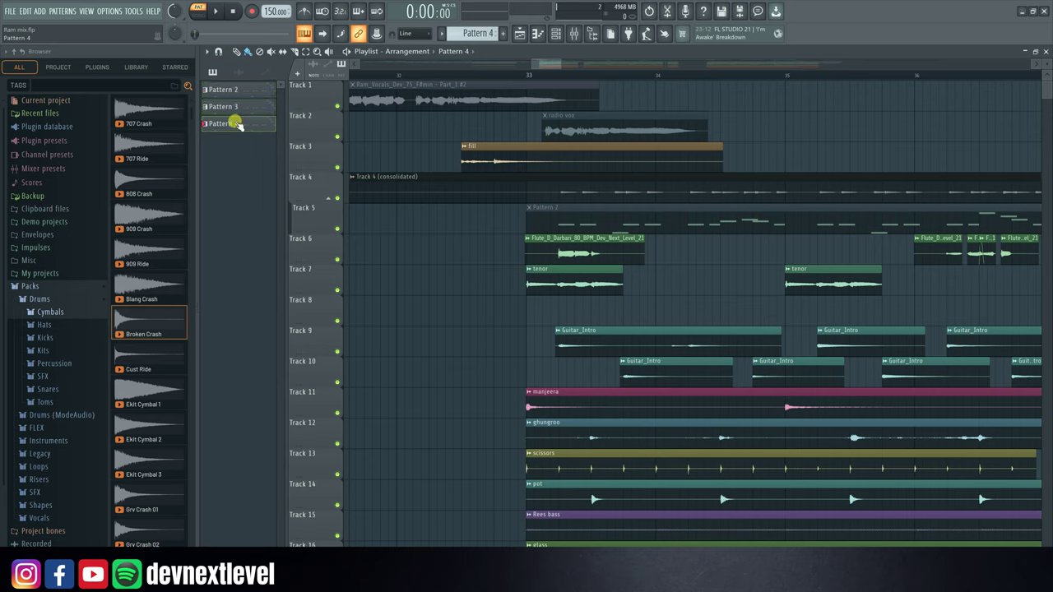
{"action": "right_click", "coordinate": [237, 124]}
{"action": "left_click", "coordinate": [268, 213]}
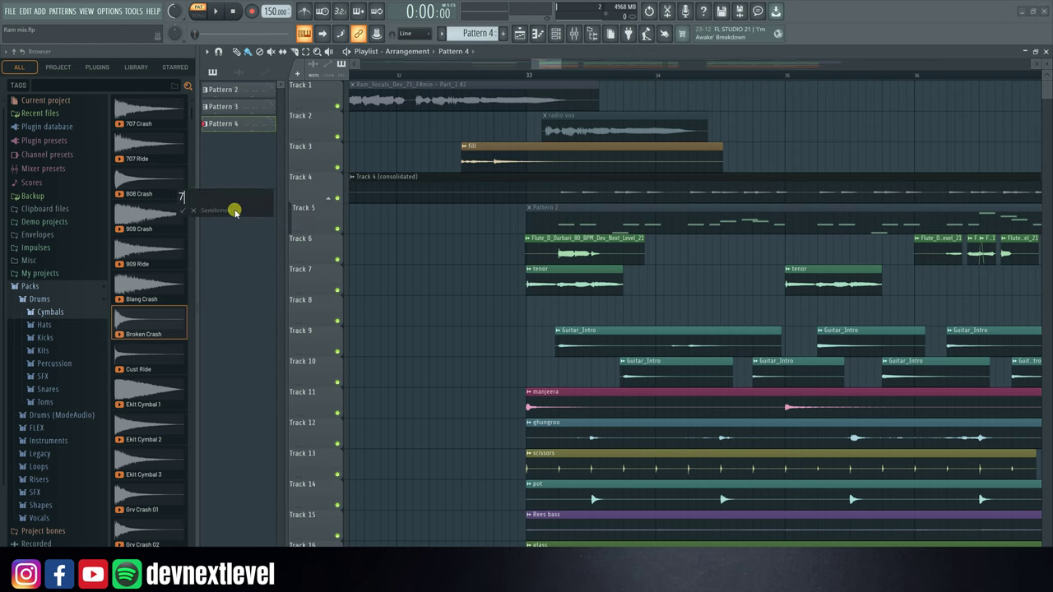
{"action": "key", "text": "Return"}
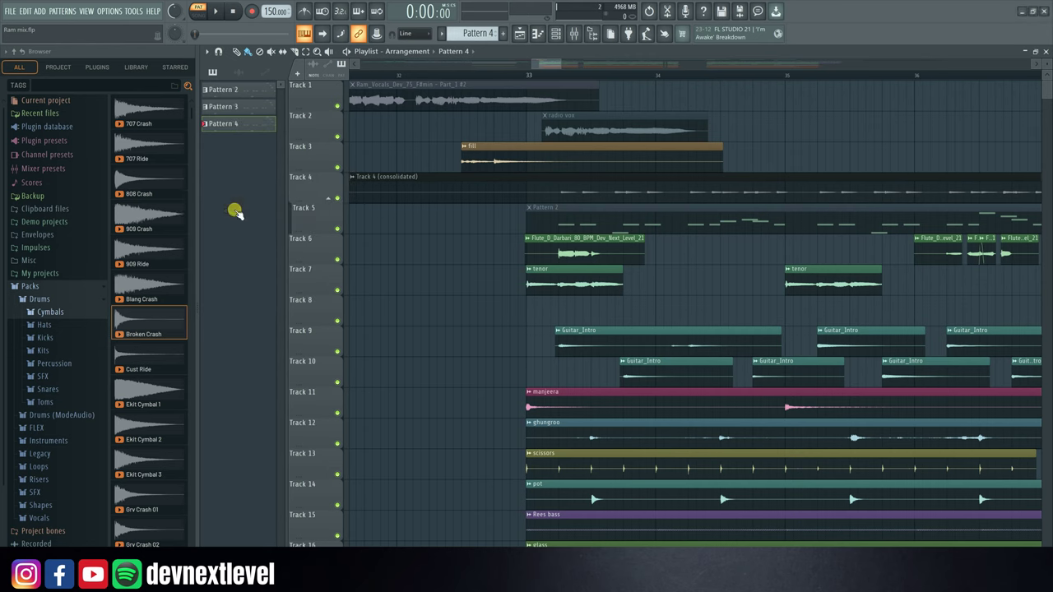
{"action": "double_click", "coordinate": [244, 124]}
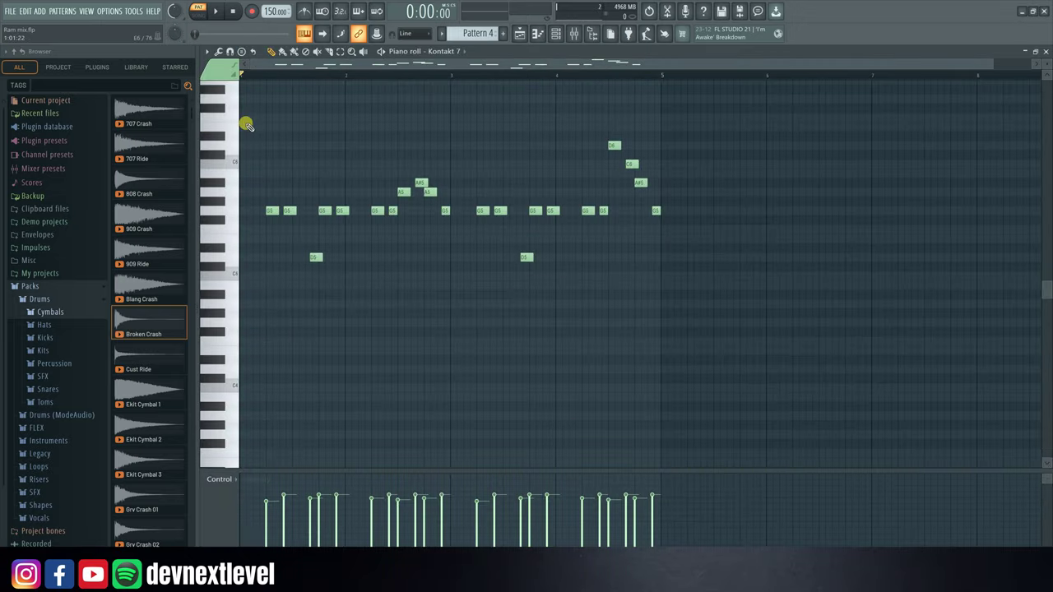
Open the mixer, select the ghungroo track and view the options of its Patcher effect slot.
{"action": "left_click", "coordinate": [574, 36]}
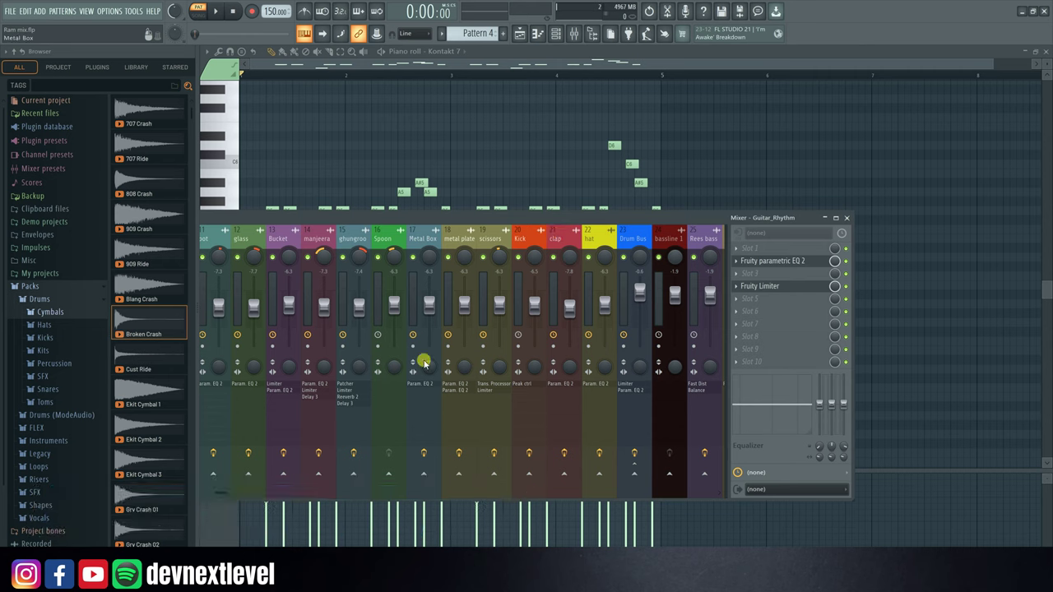
{"action": "left_click", "coordinate": [351, 239]}
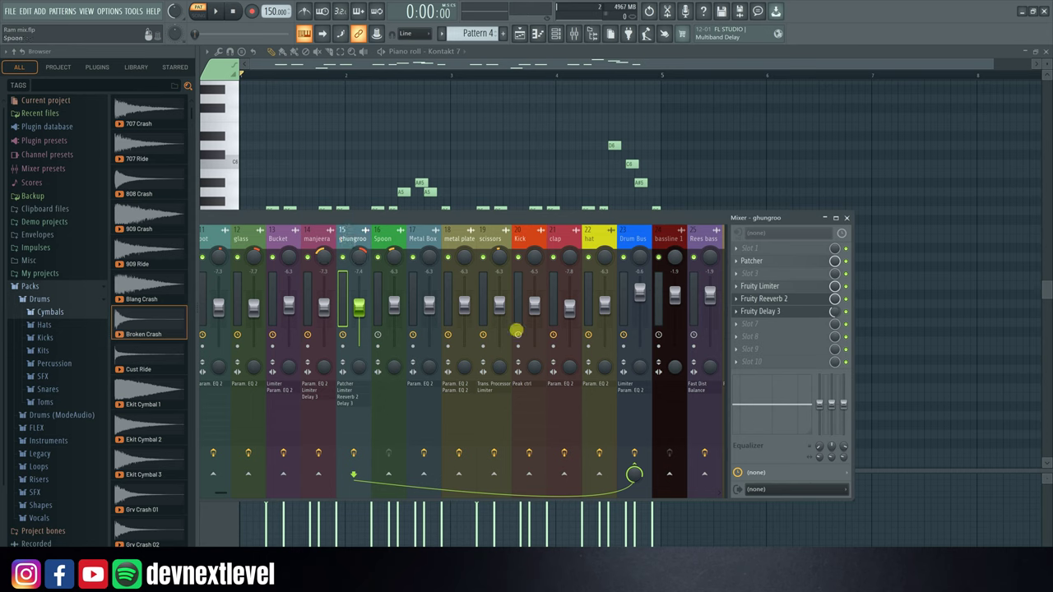
{"action": "right_click", "coordinate": [362, 257]}
{"action": "right_click", "coordinate": [356, 306]}
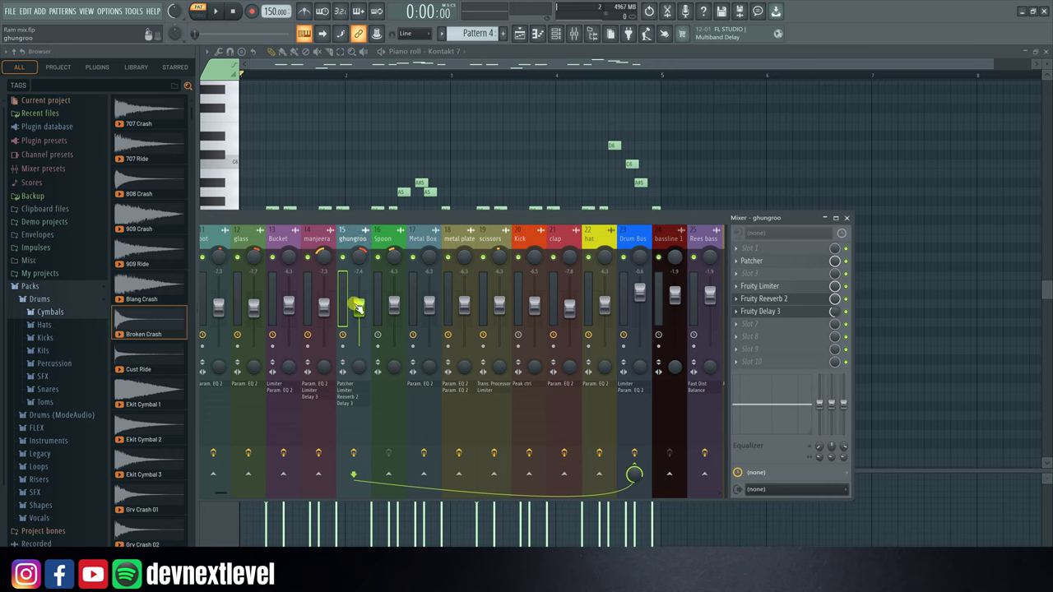
{"action": "right_click", "coordinate": [356, 306]}
{"action": "left_click", "coordinate": [353, 233]}
{"action": "left_click", "coordinate": [740, 263]}
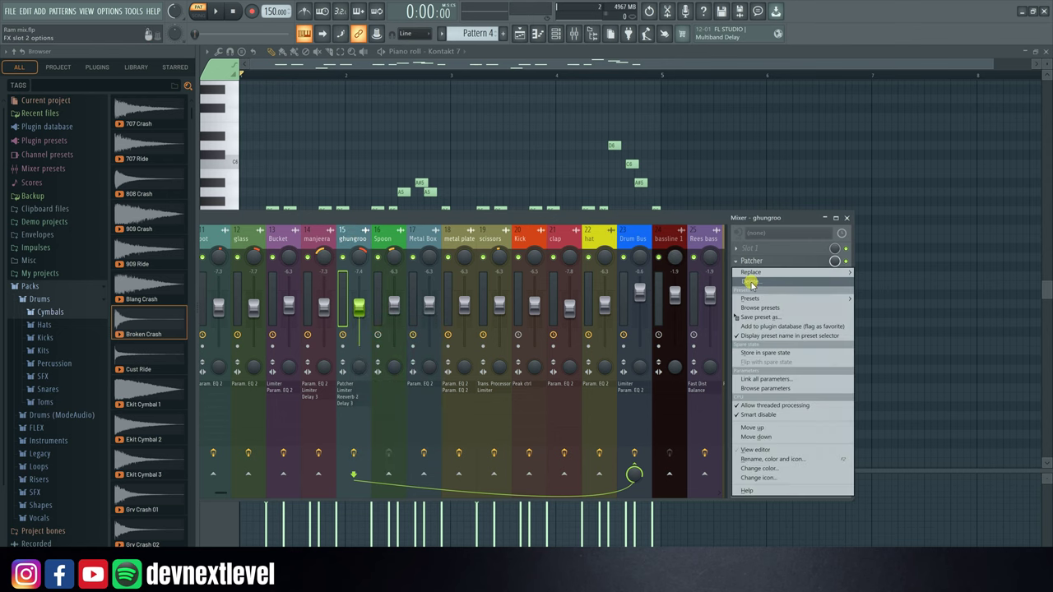
{"action": "left_click", "coordinate": [679, 219]}
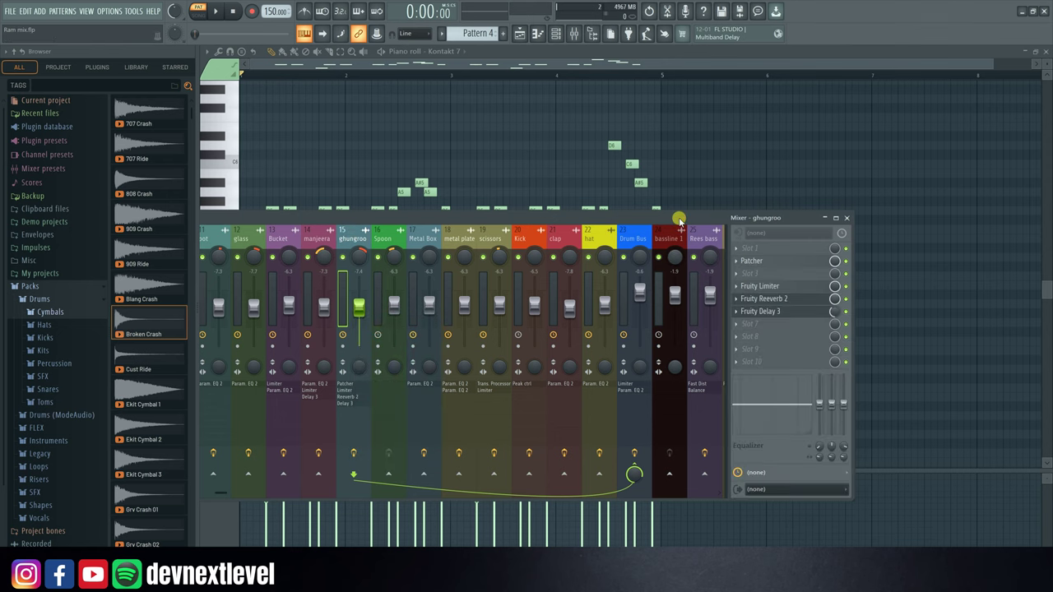
Reset the ghungroo mixer track by loading the Default mixer track state.
{"action": "right_click", "coordinate": [345, 244]}
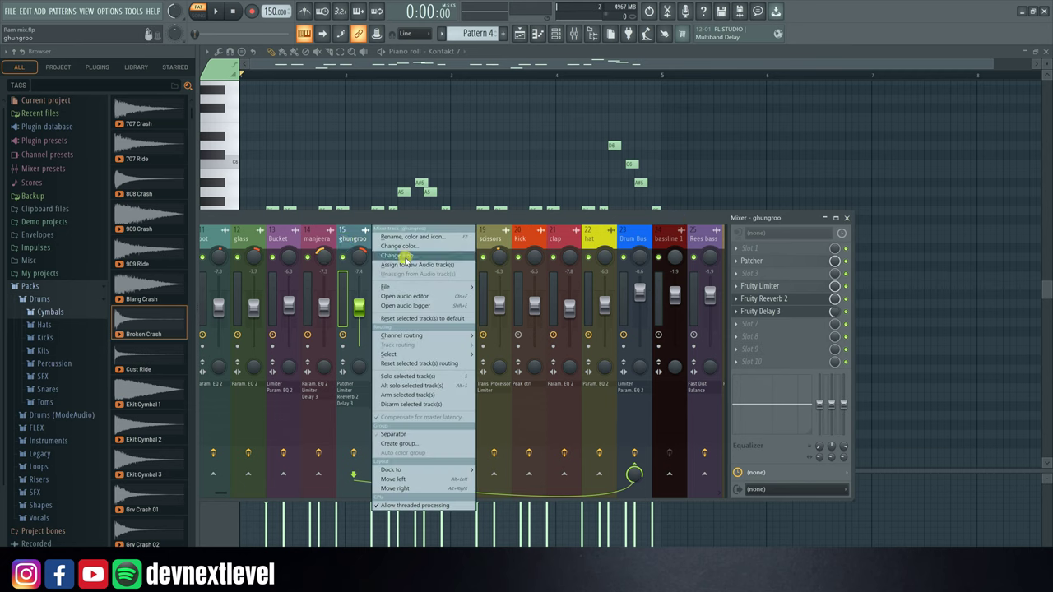
{"action": "mouse_move", "coordinate": [420, 286]}
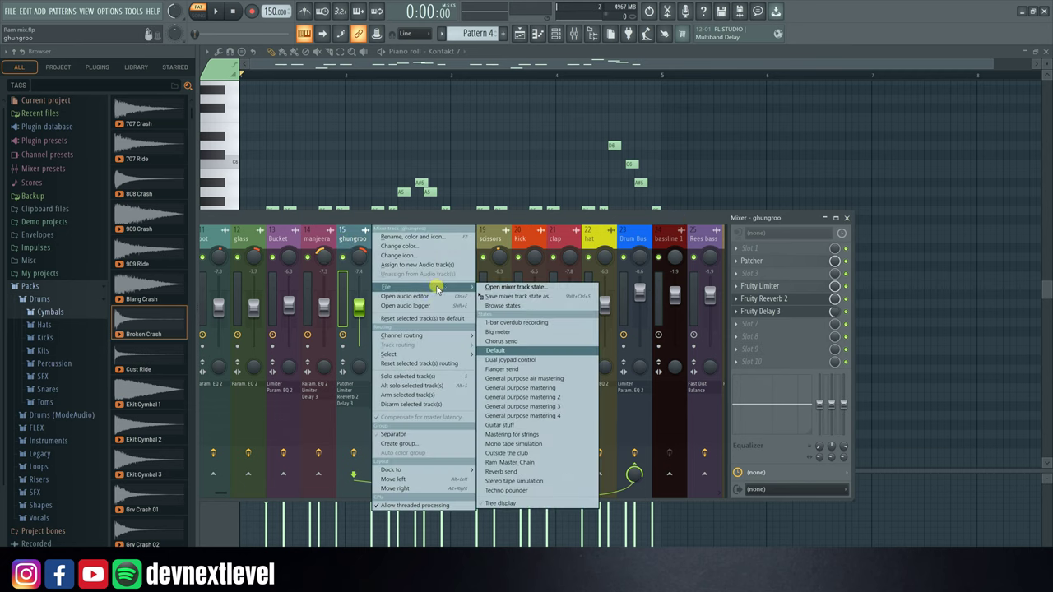
{"action": "left_click", "coordinate": [510, 350]}
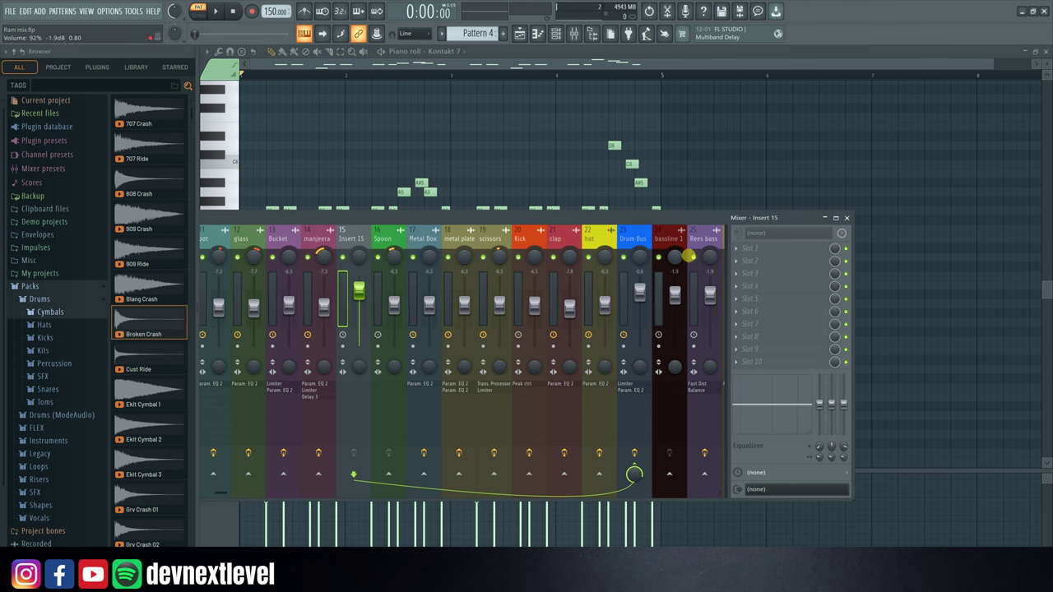
Return to the playlist, pick the tenor clip and place a copy at bar 33 on Track 38.
{"action": "left_click", "coordinate": [522, 35]}
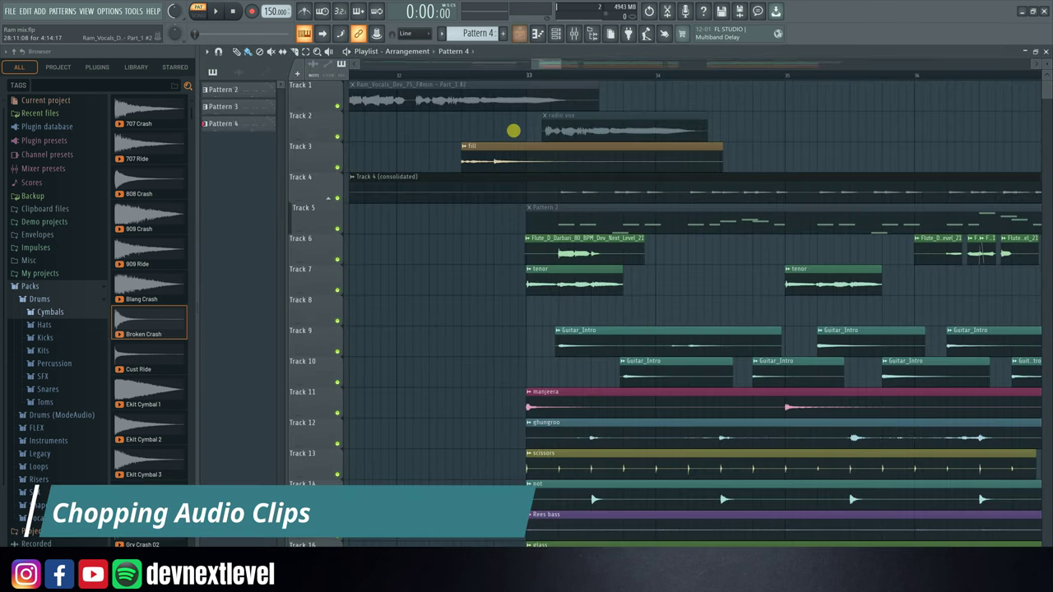
{"action": "scroll", "coordinate": [507, 341], "scroll_direction": "down", "scroll_amount": 2}
{"action": "left_click", "coordinate": [549, 220]}
{"action": "scroll", "coordinate": [465, 367], "scroll_direction": "down", "scroll_amount": 1}
{"action": "scroll", "coordinate": [465, 367], "scroll_direction": "down", "scroll_amount": 15}
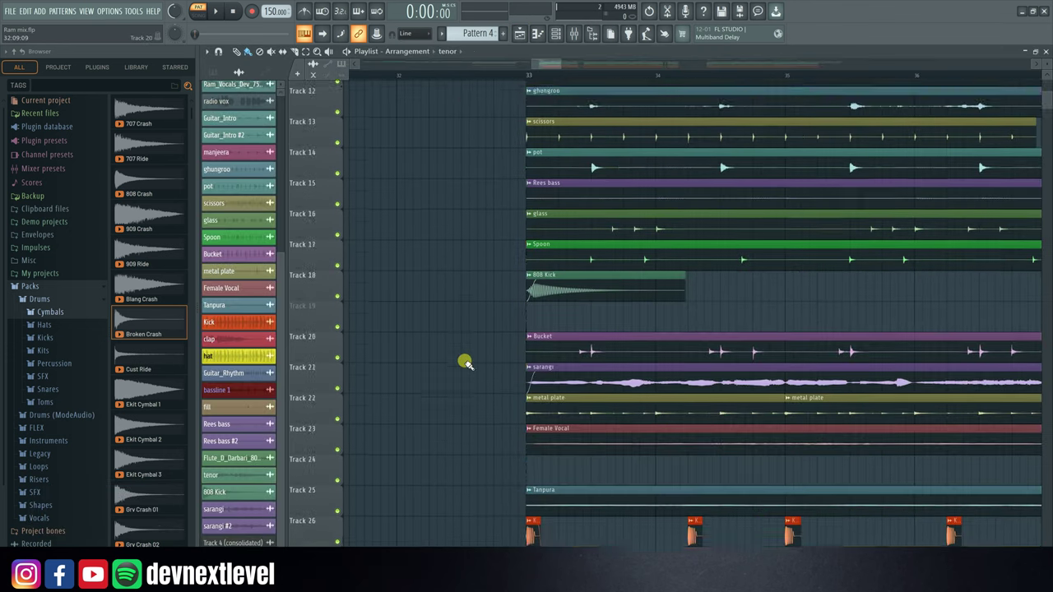
{"action": "left_click", "coordinate": [527, 282]}
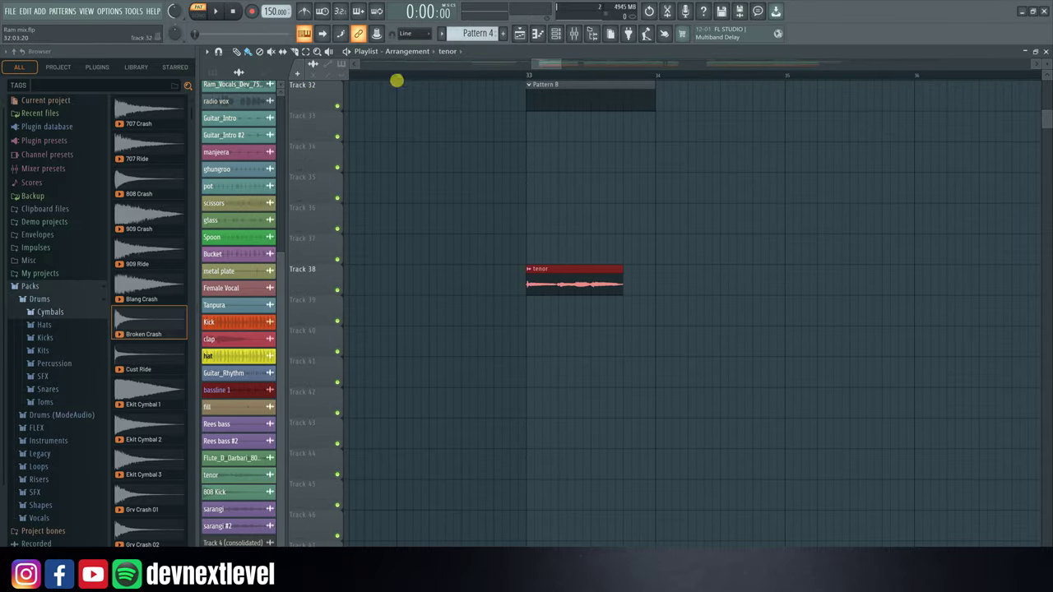
Cut the tenor clip on Track 38 into short pieces with the Slice tool.
{"action": "left_click", "coordinate": [294, 51]}
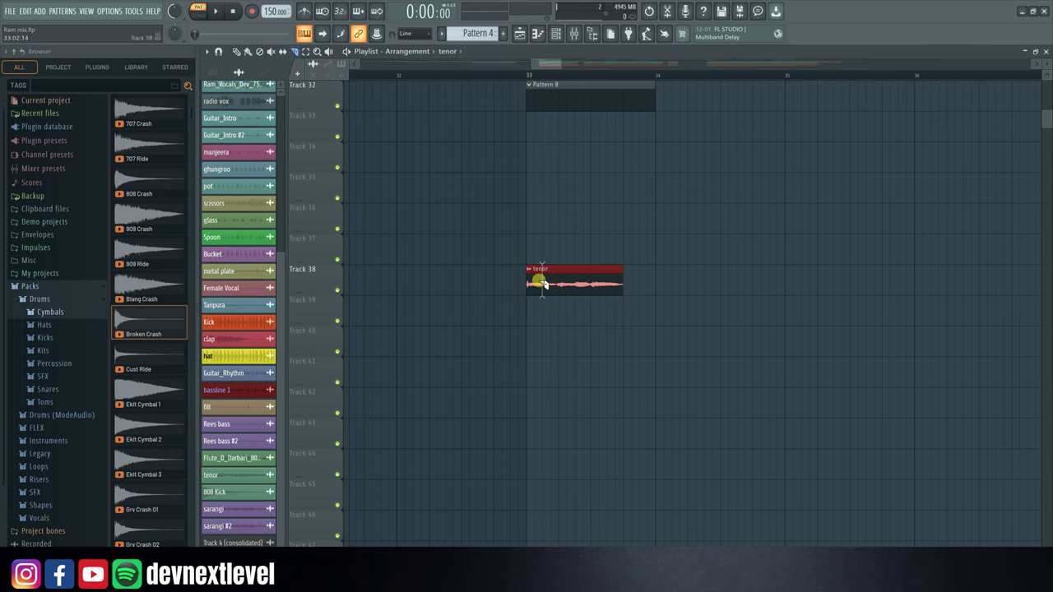
{"action": "left_click_drag", "start_coordinate": [543, 284], "coordinate": [609, 274]}
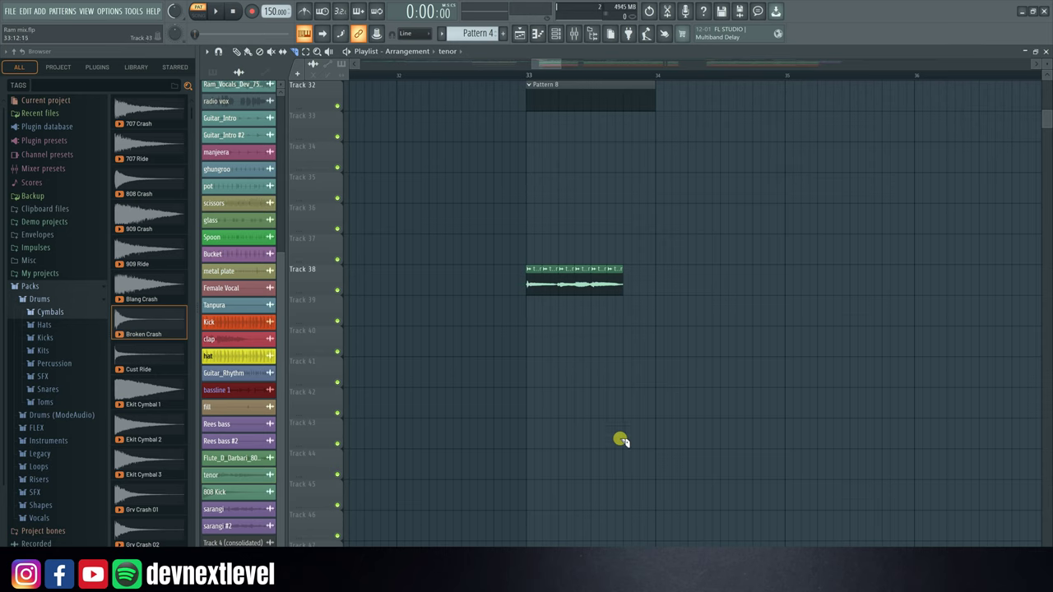
Undo all the slices made in the tenor clip and switch back to the Paint tool.
{"action": "key", "text": "ctrl+z"}
{"action": "key", "text": "ctrl+z"}
{"action": "key", "text": "ctrl+z"}
{"action": "key", "text": "ctrl+z"}
{"action": "key", "text": "ctrl+z"}
{"action": "key", "text": "ctrl+z"}
{"action": "key", "text": "ctrl+z"}
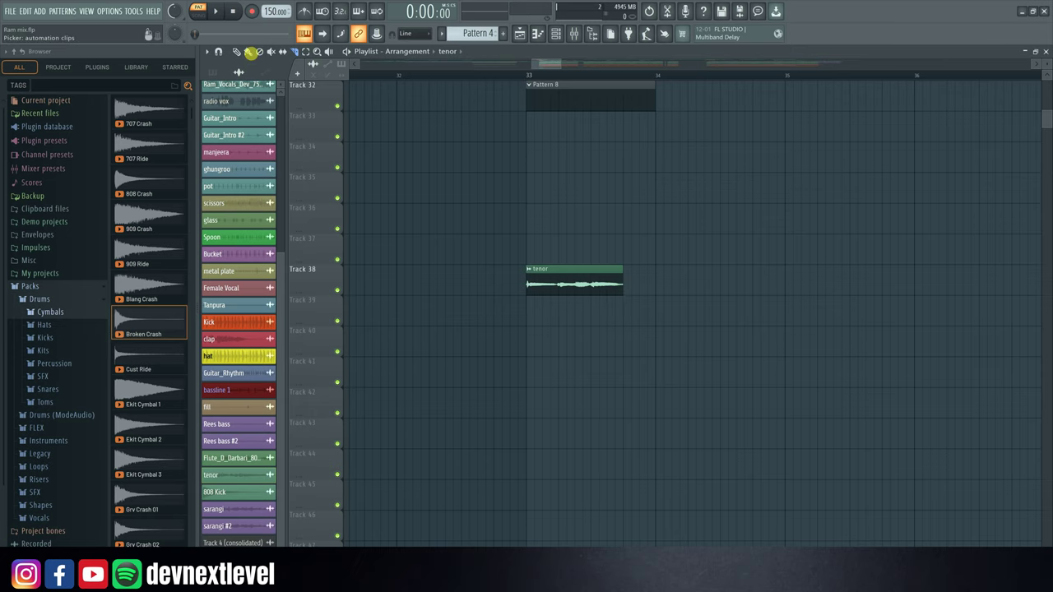
{"action": "left_click", "coordinate": [249, 51]}
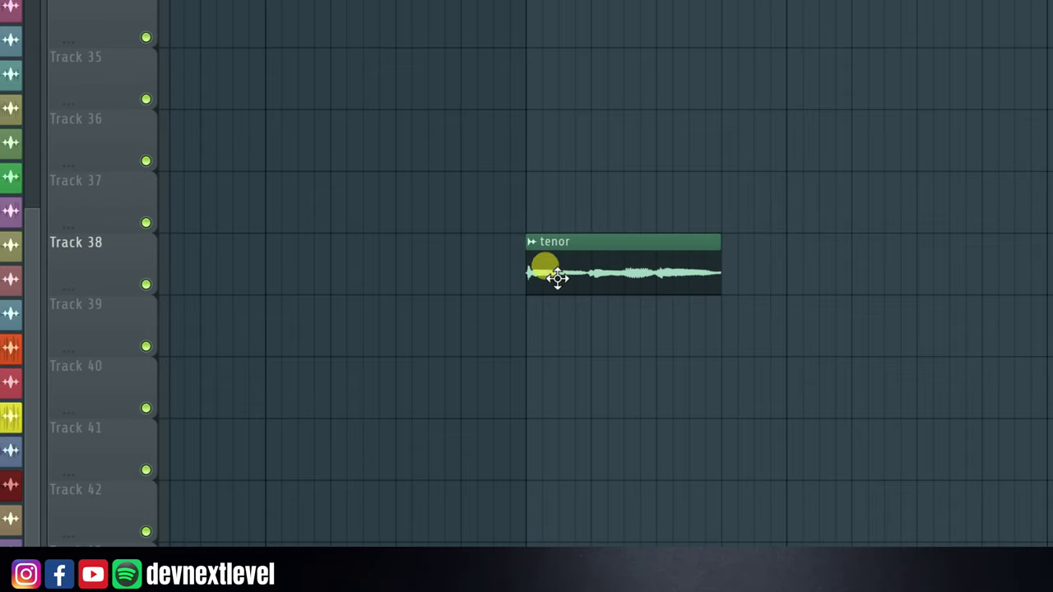
View the Chop options of the tenor clip on Track 38, and place the playhead at bar 33.
{"action": "left_click", "coordinate": [532, 243]}
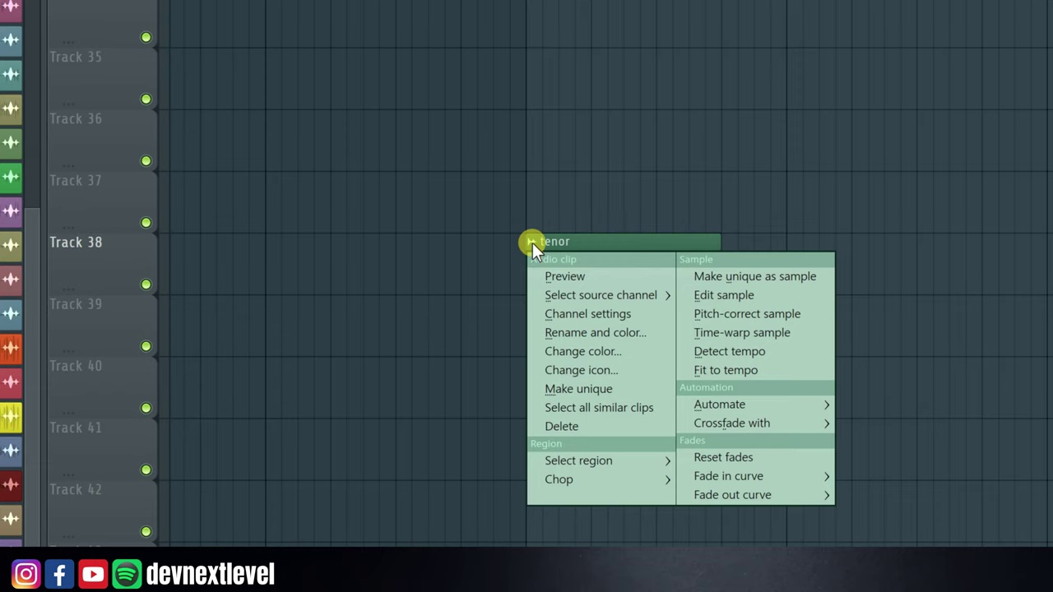
{"action": "mouse_move", "coordinate": [569, 474]}
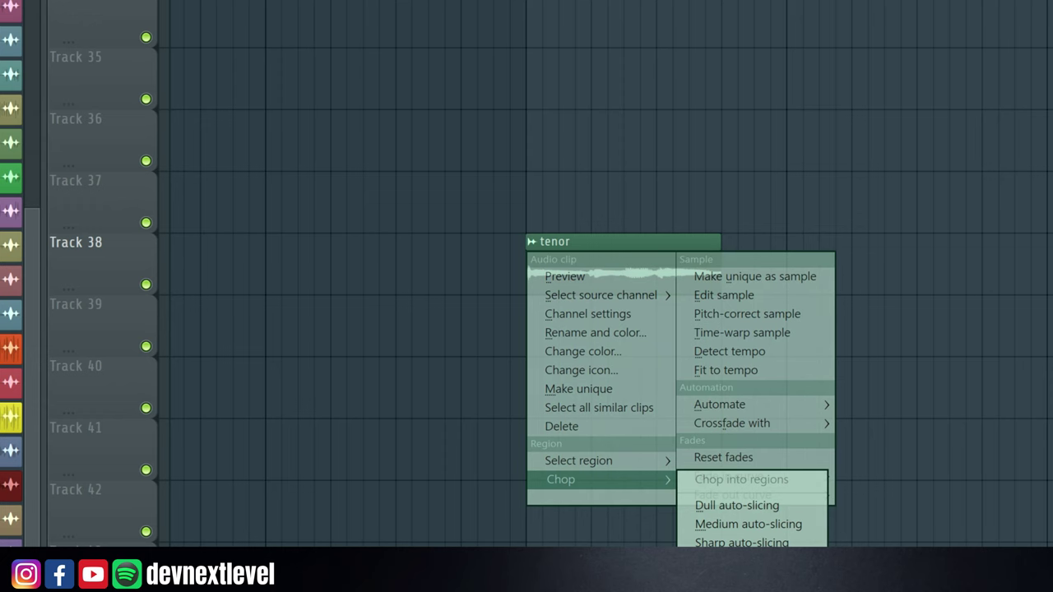
{"action": "left_click", "coordinate": [725, 151]}
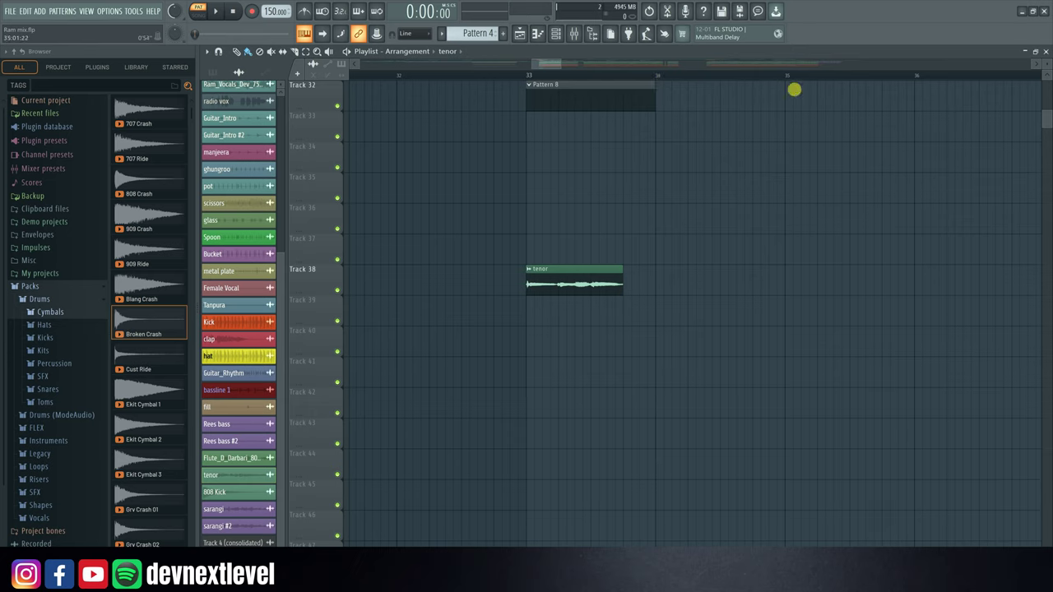
{"action": "mouse_move", "coordinate": [787, 79]}
{"action": "left_mouse_down"}
{"action": "mouse_move", "coordinate": [914, 78]}
{"action": "mouse_move", "coordinate": [817, 92]}
{"action": "mouse_move", "coordinate": [788, 76]}
{"action": "left_mouse_up"}
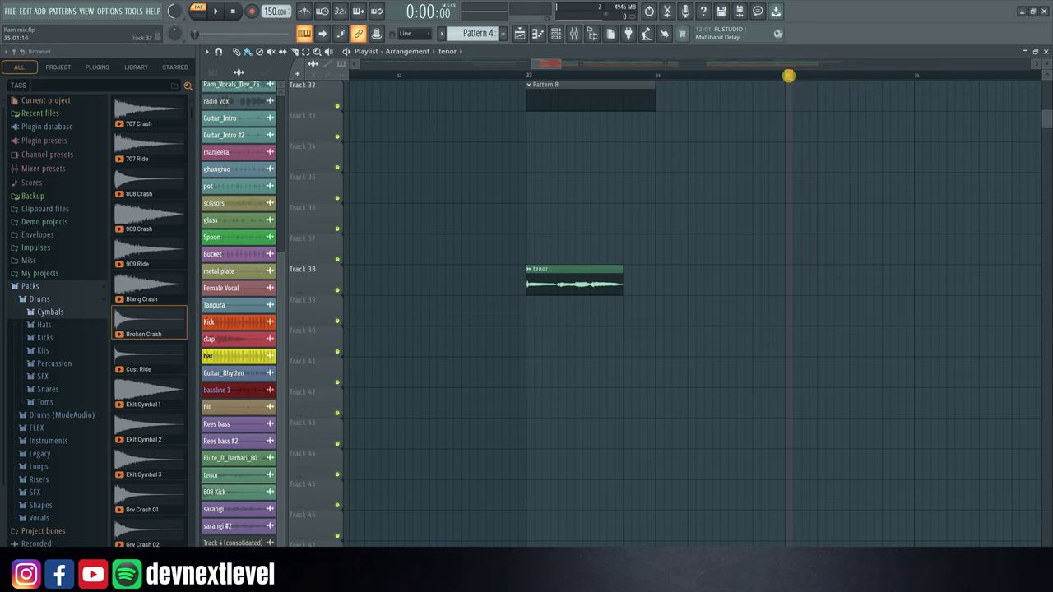
{"action": "left_click", "coordinate": [529, 77]}
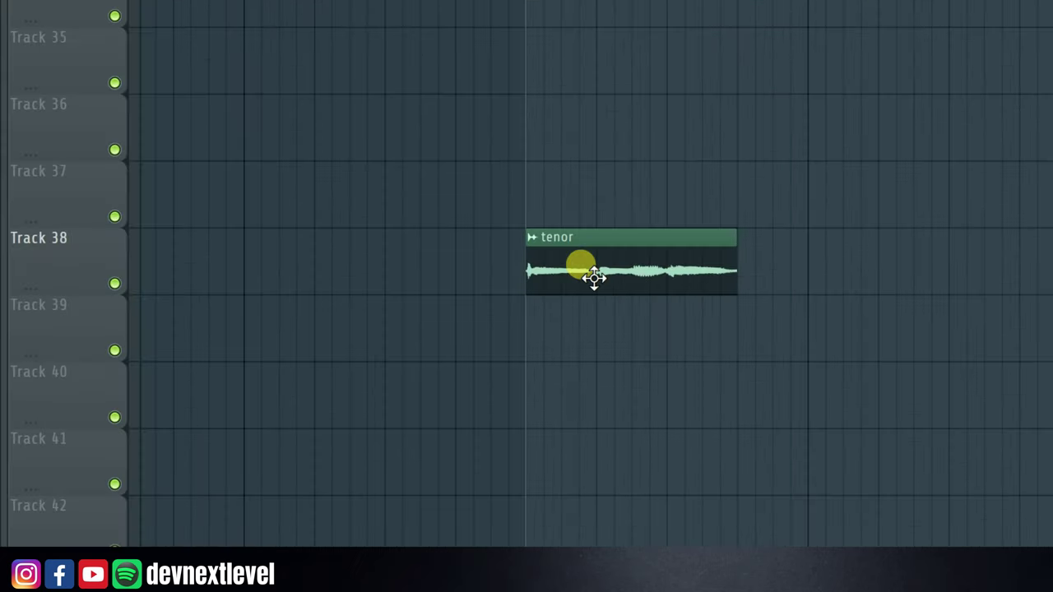
Try chopping the tenor clip on Track 38 with an auto-slicing option.
{"action": "left_click", "coordinate": [536, 244]}
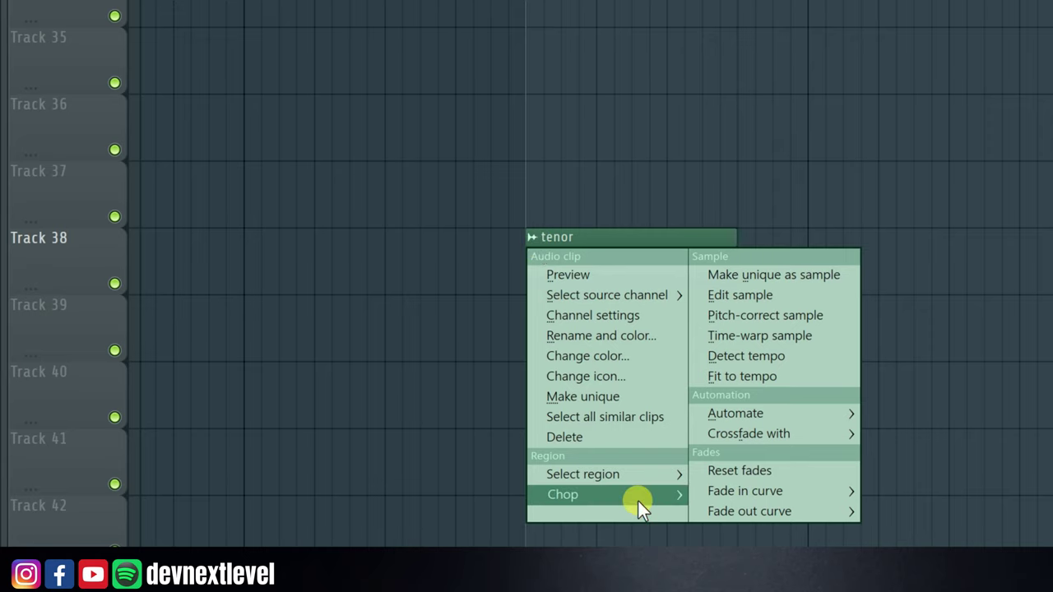
{"action": "mouse_move", "coordinate": [638, 500]}
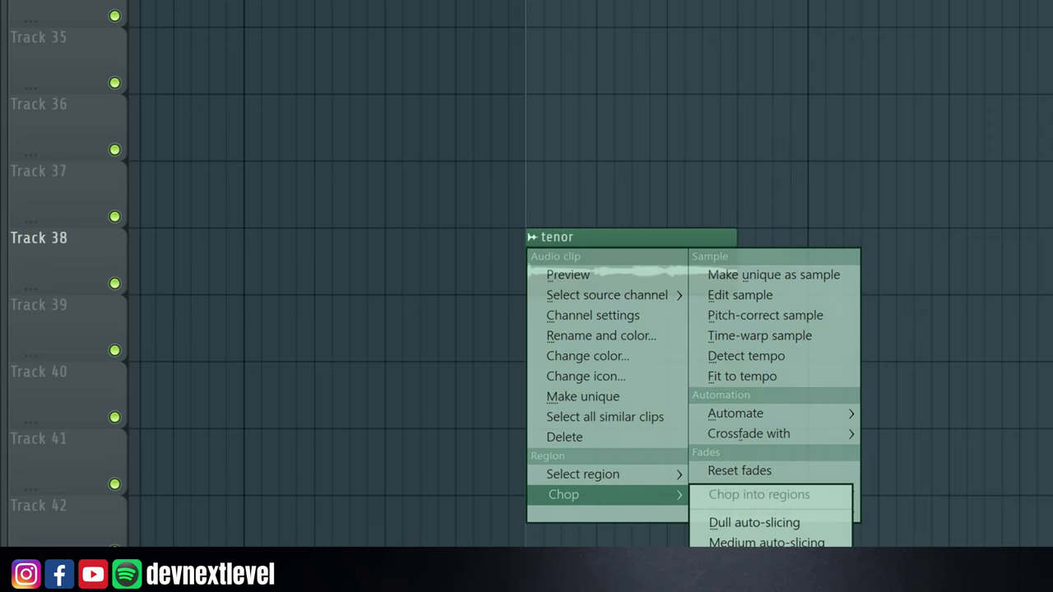
{"action": "left_click", "coordinate": [755, 564]}
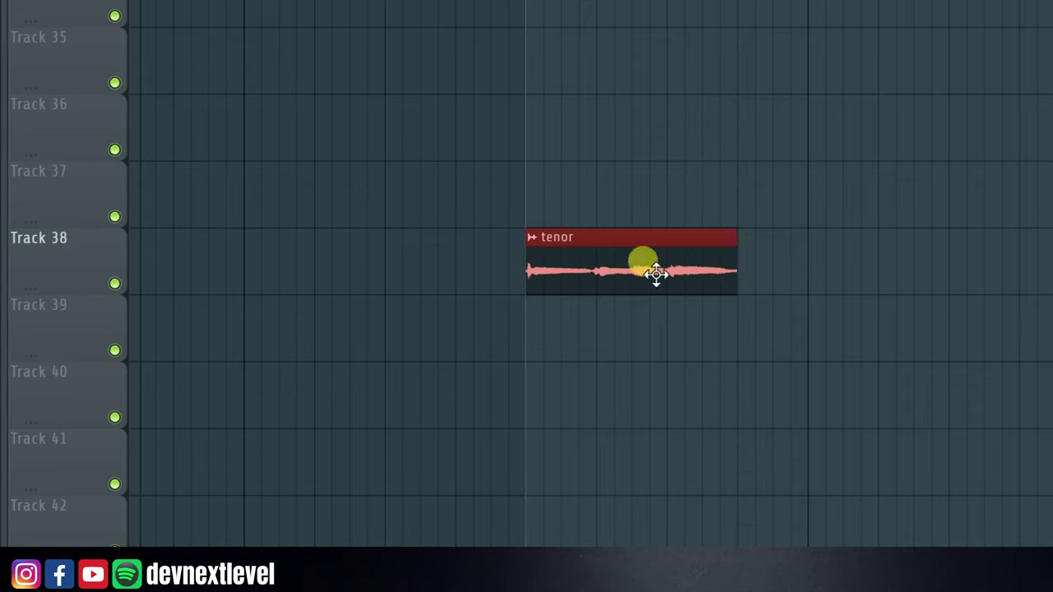
Chop the tenor clip on Track 38 into three beat-length slices.
{"action": "left_click", "coordinate": [532, 238]}
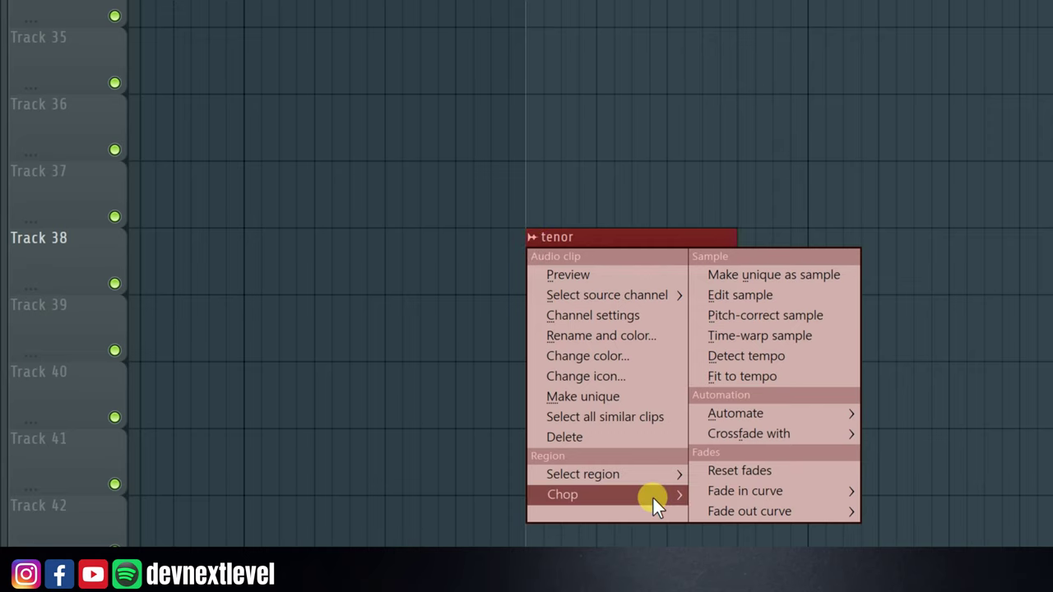
{"action": "mouse_move", "coordinate": [654, 498]}
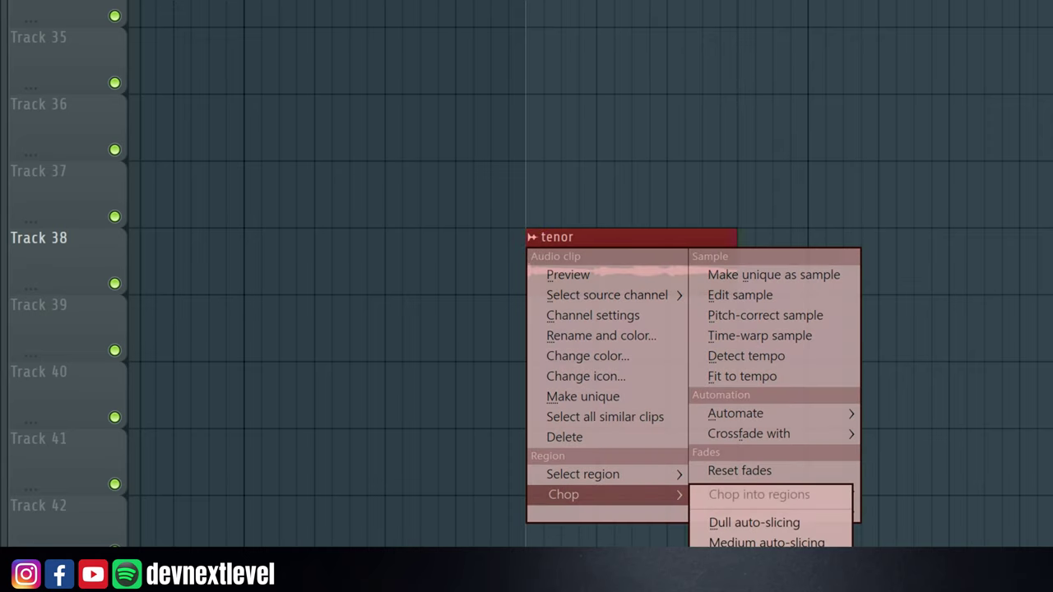
{"action": "left_click", "coordinate": [740, 576]}
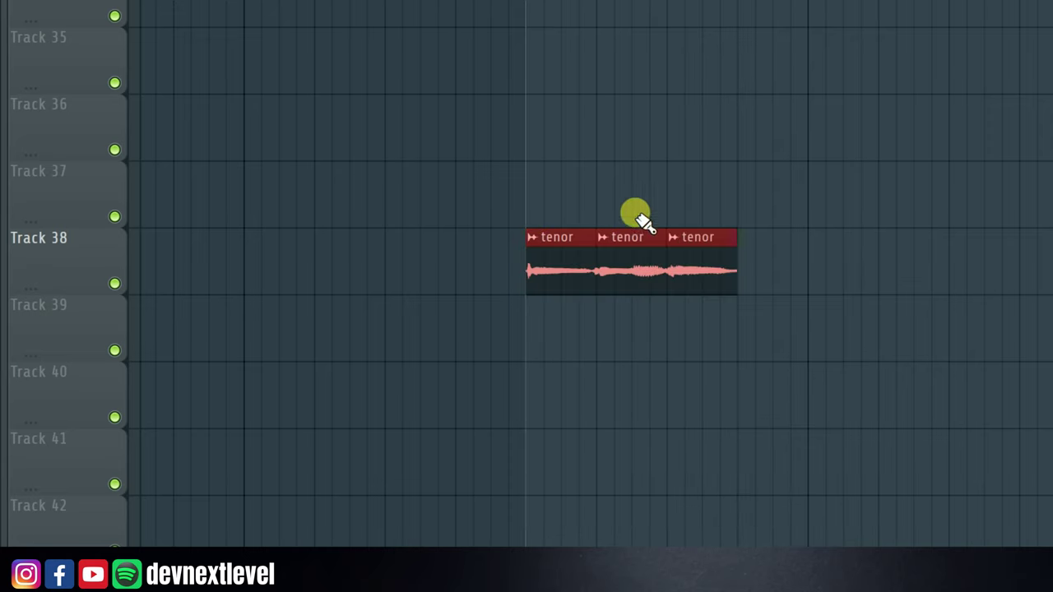
{"action": "left_click", "coordinate": [668, 365], "text": "ctrl"}
{"action": "left_click_drag", "start_coordinate": [619, 263], "coordinate": [642, 245]}
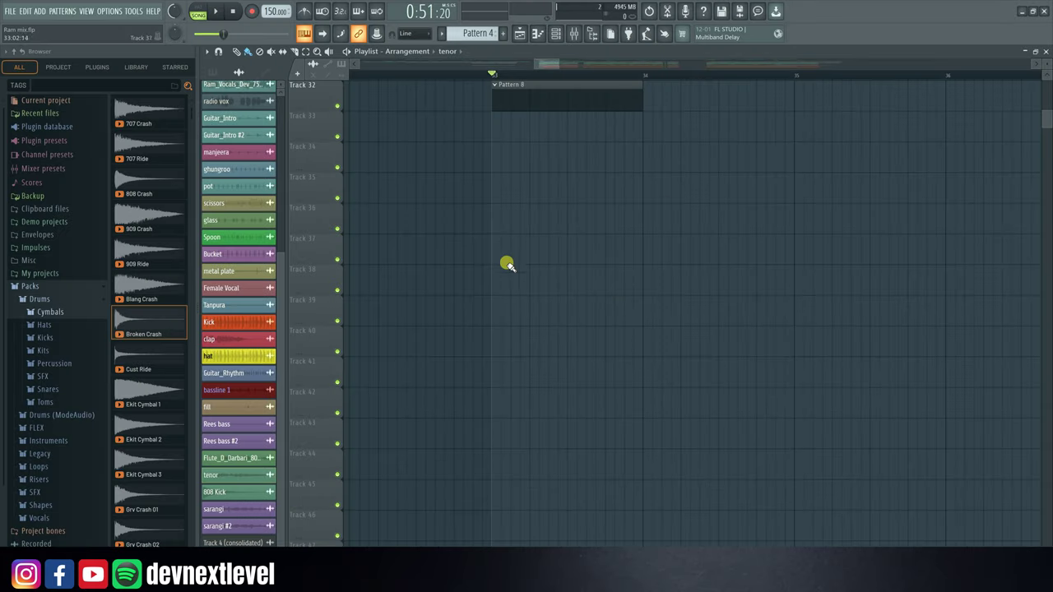
Set the project's time signature to 7/8 in the project general settings and close the settings.
{"action": "scroll", "coordinate": [508, 265], "scroll_direction": "up", "scroll_amount": 10}
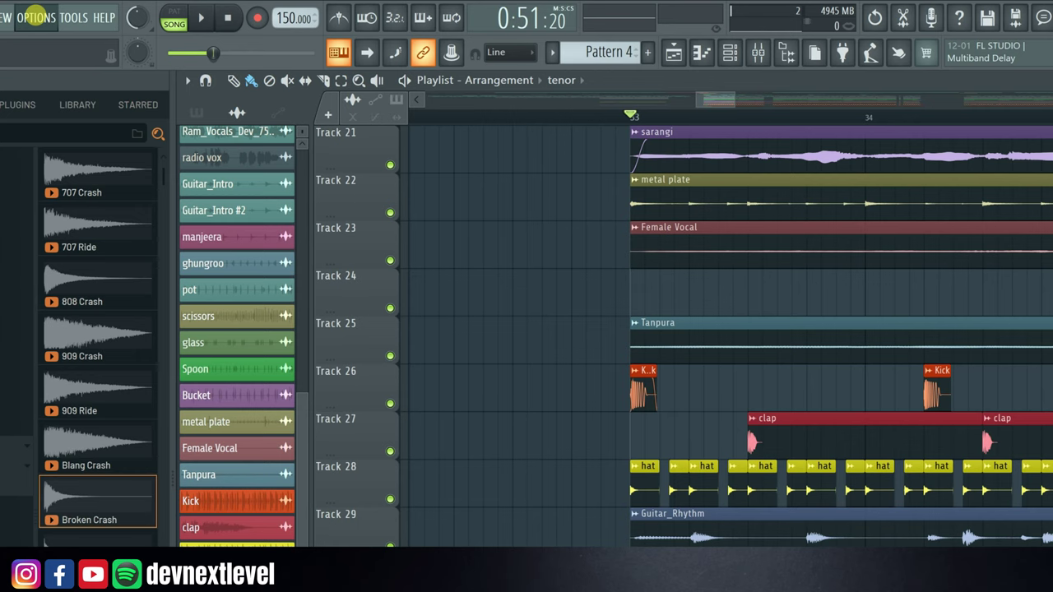
{"action": "left_click", "coordinate": [111, 11]}
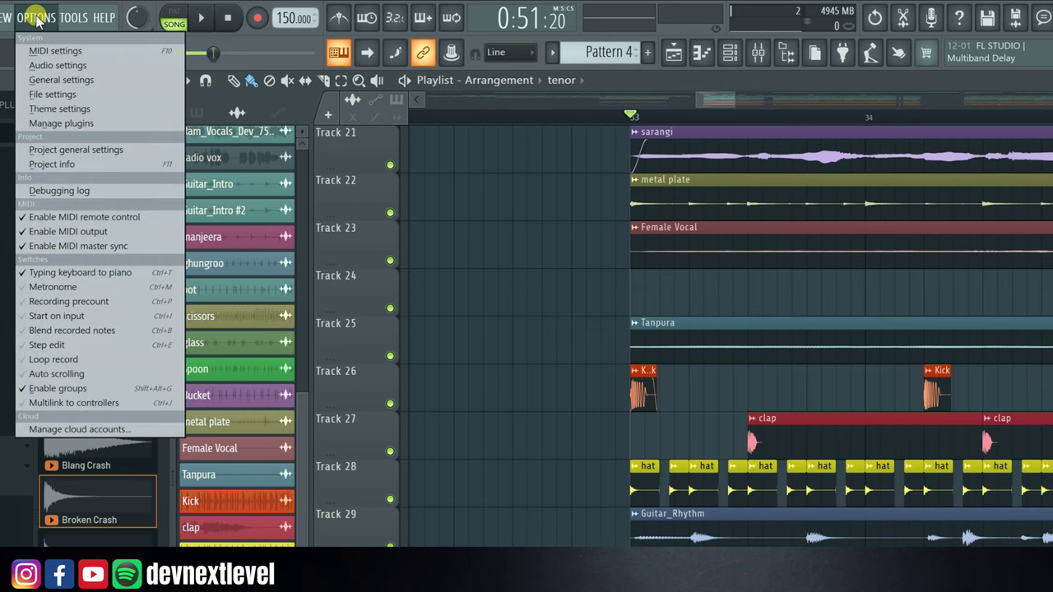
{"action": "left_click", "coordinate": [100, 154]}
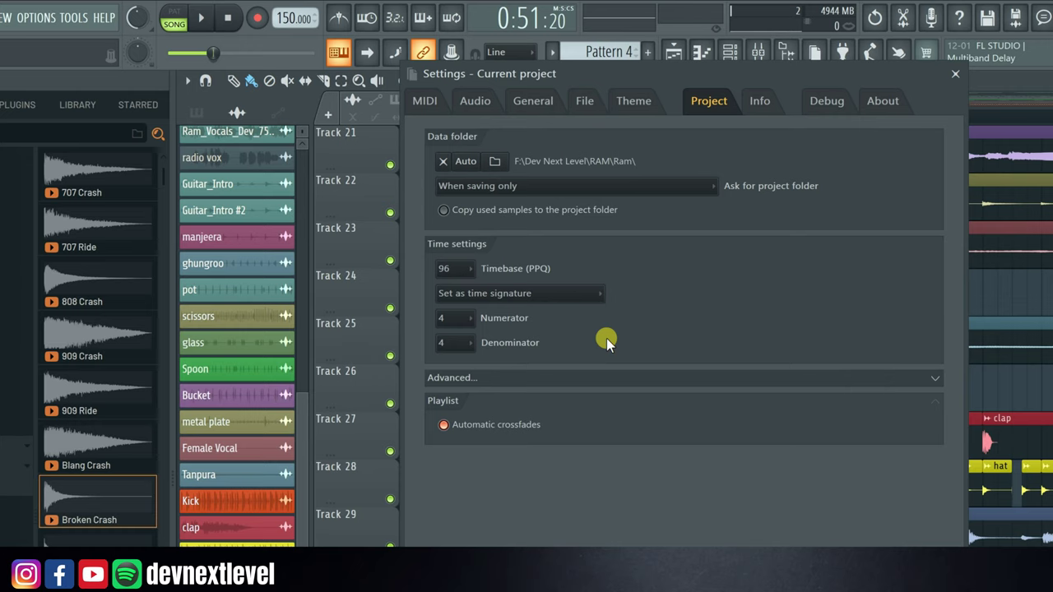
{"action": "left_click", "coordinate": [444, 318]}
{"action": "left_click", "coordinate": [468, 424]}
{"action": "left_click", "coordinate": [464, 343]}
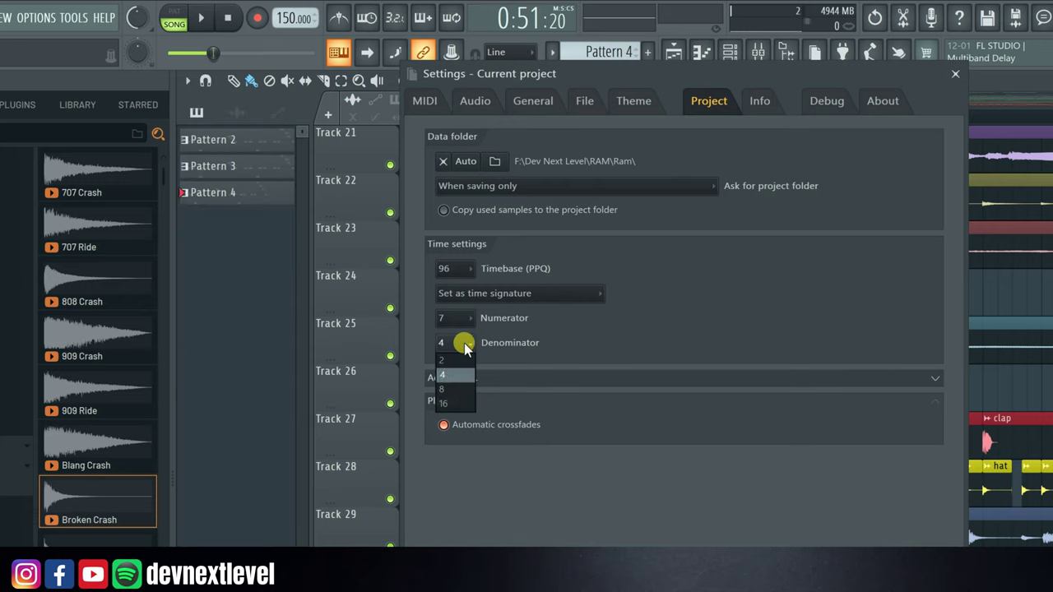
{"action": "left_click", "coordinate": [461, 379]}
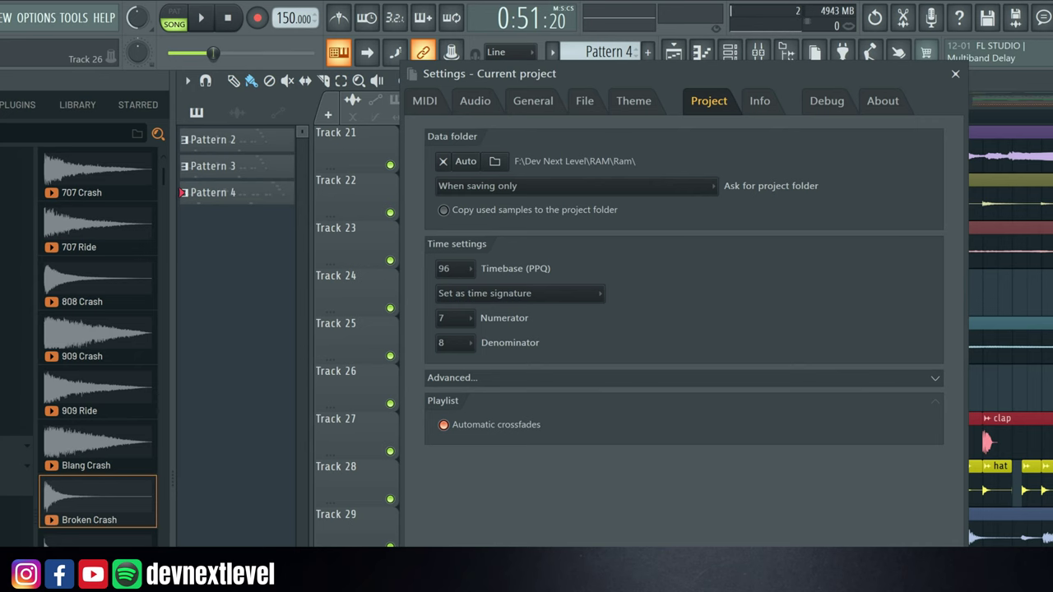
{"action": "left_click", "coordinate": [955, 73]}
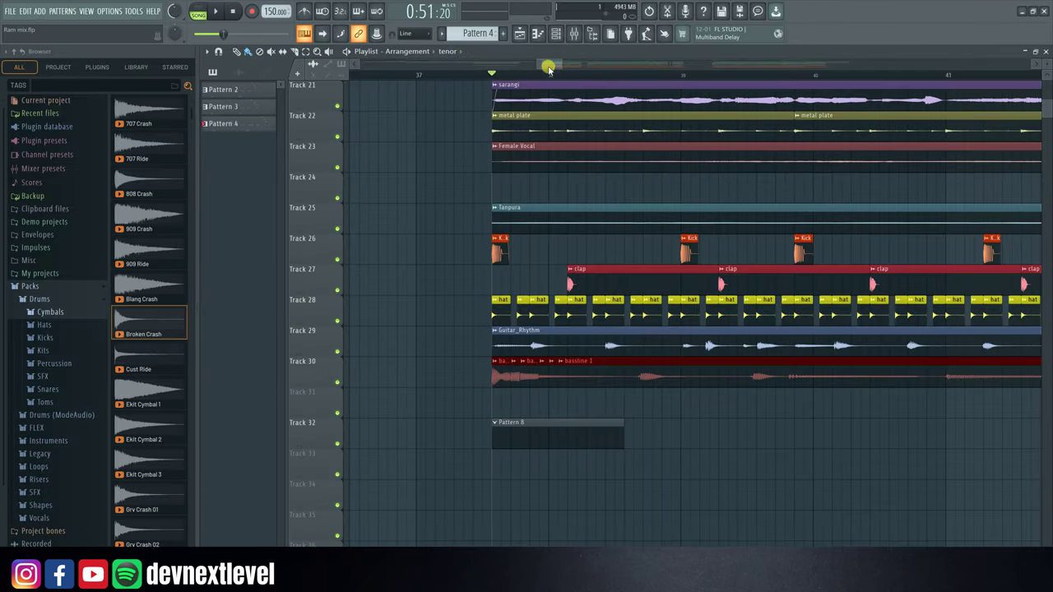
Fill the first bar of Track 21 with seven consecutive tenor clips.
{"action": "left_click_drag", "start_coordinate": [549, 67], "coordinate": [482, 80]}
{"action": "scroll", "coordinate": [353, 77], "scroll_direction": "up", "scroll_amount": 3}
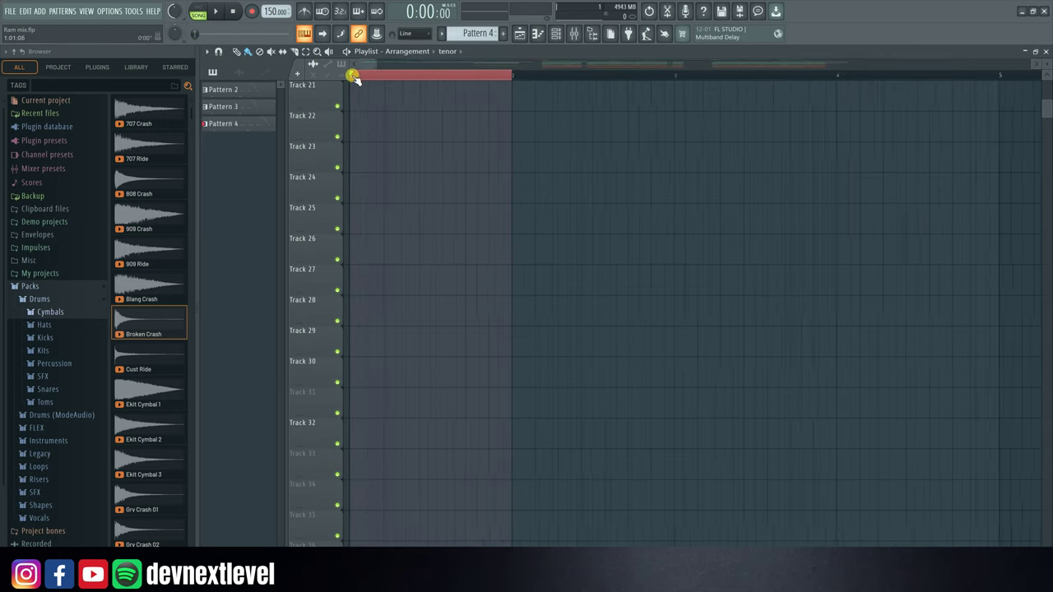
{"action": "left_click", "coordinate": [404, 96]}
{"action": "mouse_move", "coordinate": [420, 99]}
{"action": "left_mouse_down"}
{"action": "mouse_move", "coordinate": [381, 98]}
{"action": "mouse_move", "coordinate": [572, 100]}
{"action": "left_mouse_up"}
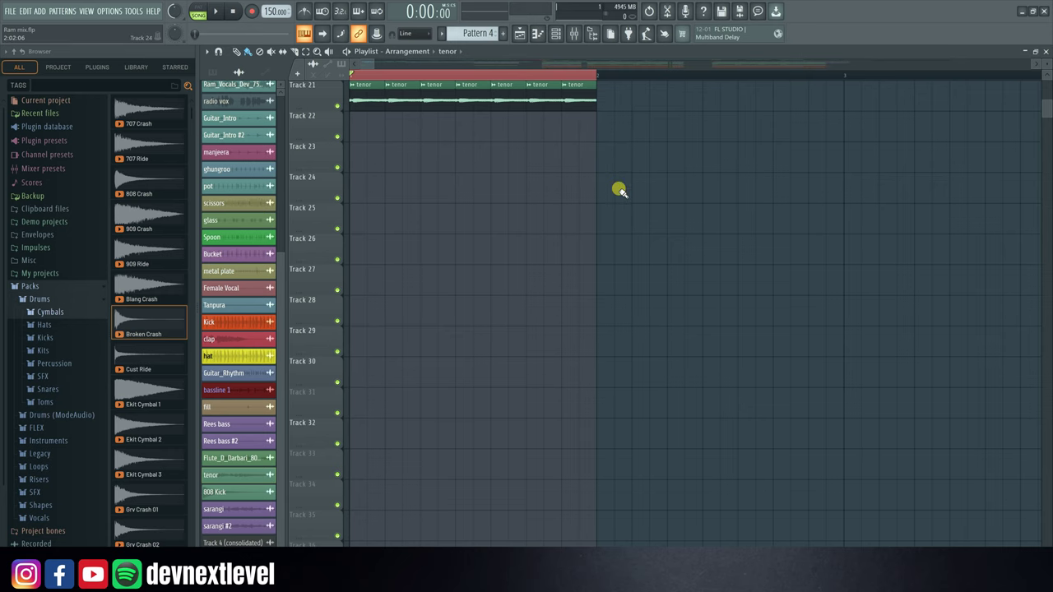
Delete the tenor clips from Track 21 and set the project's time signature to 4/4 in the project general settings.
{"action": "mouse_move", "coordinate": [611, 104]}
{"action": "left_mouse_down"}
{"action": "mouse_move", "coordinate": [423, 99]}
{"action": "mouse_move", "coordinate": [352, 75]}
{"action": "left_mouse_up"}
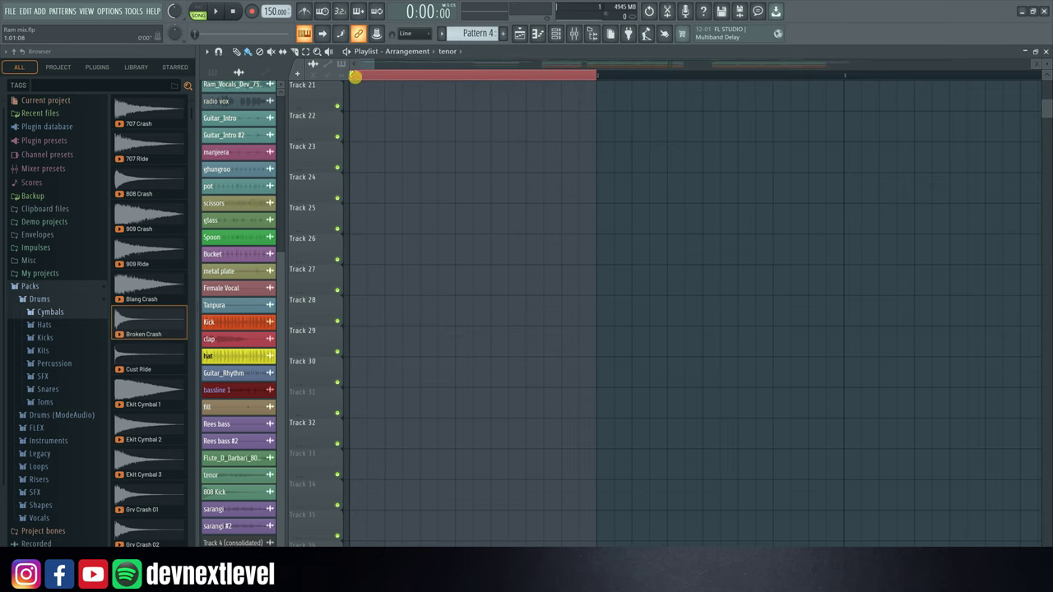
{"action": "scroll", "coordinate": [352, 75], "scroll_direction": "down", "scroll_amount": 2}
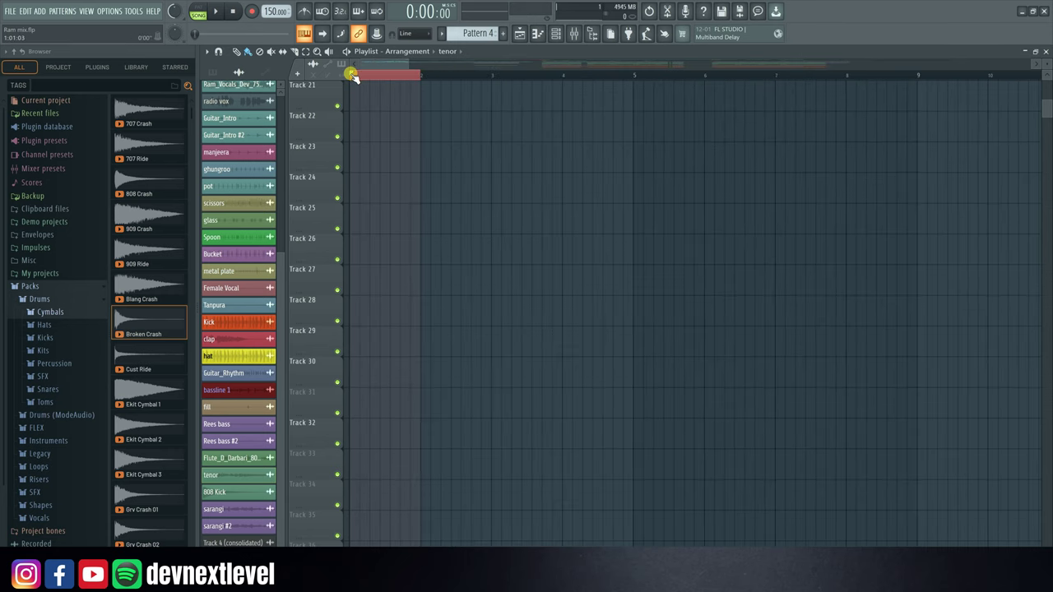
{"action": "left_click", "coordinate": [111, 12]}
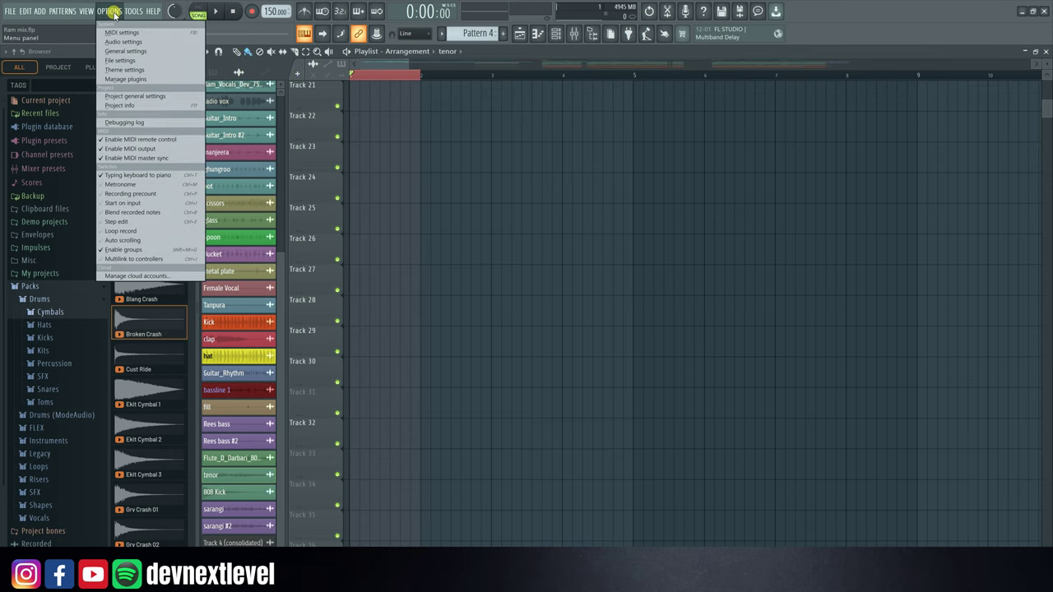
{"action": "left_click", "coordinate": [123, 96]}
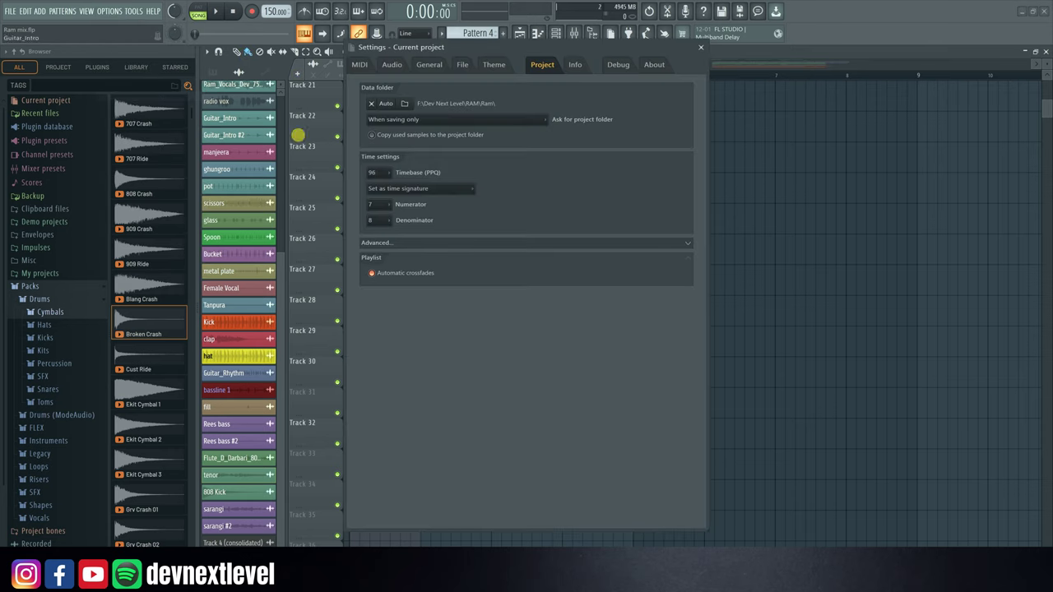
{"action": "left_click", "coordinate": [377, 203]}
{"action": "left_click", "coordinate": [376, 242]}
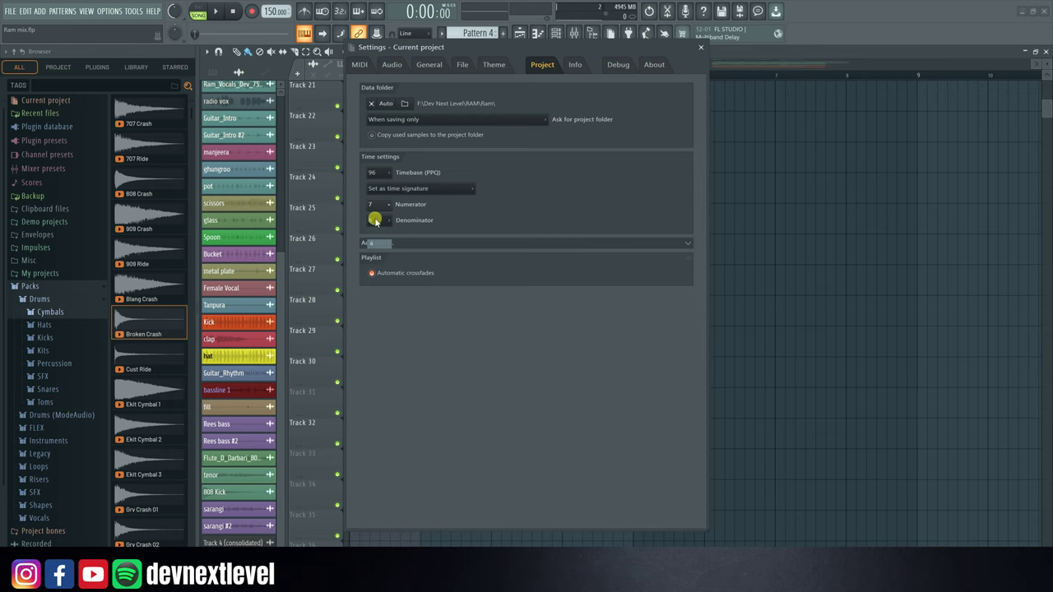
{"action": "left_click", "coordinate": [376, 221]}
{"action": "left_click", "coordinate": [377, 240]}
{"action": "left_click", "coordinate": [700, 47]}
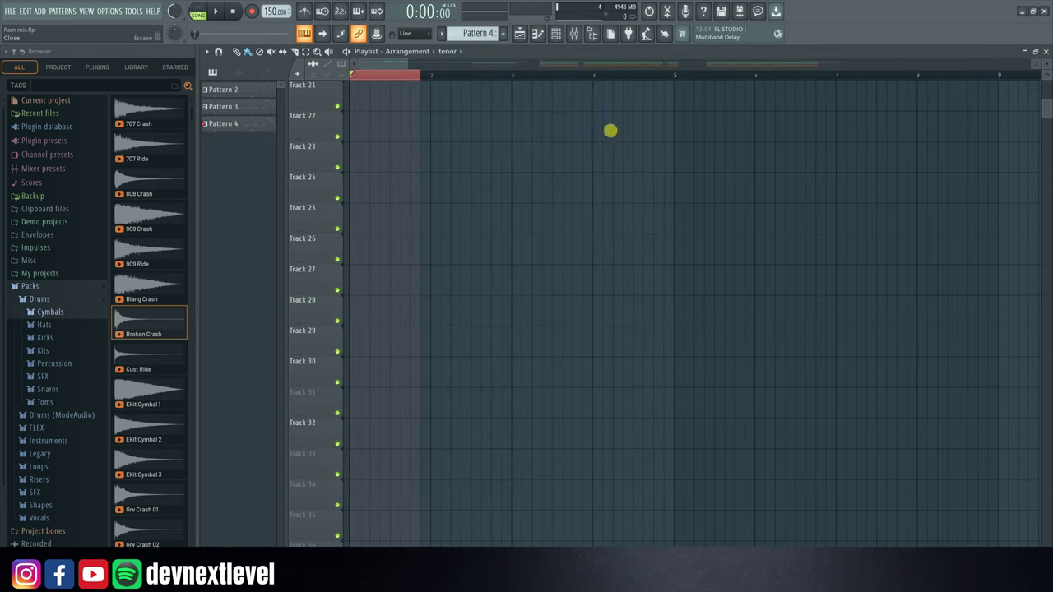
Fit the time selection to the first bar and place four tenor clips, one per beat, on Track 21.
{"action": "left_click_drag", "start_coordinate": [418, 75], "coordinate": [434, 76]}
{"action": "left_click", "coordinate": [358, 91]}
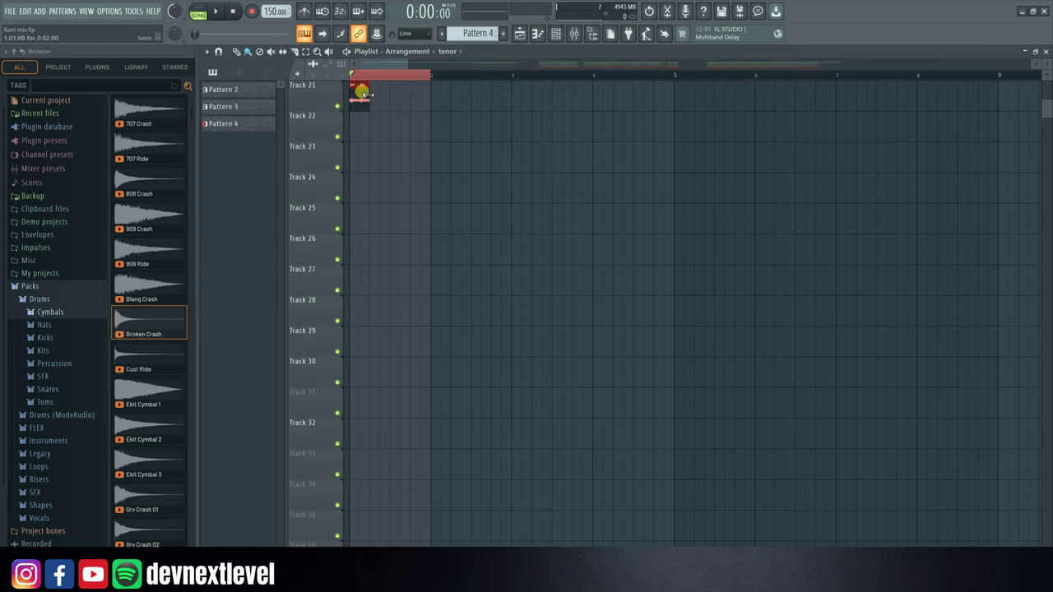
{"action": "right_click", "coordinate": [364, 95]}
{"action": "left_click", "coordinate": [354, 99]}
{"action": "left_click", "coordinate": [374, 96]}
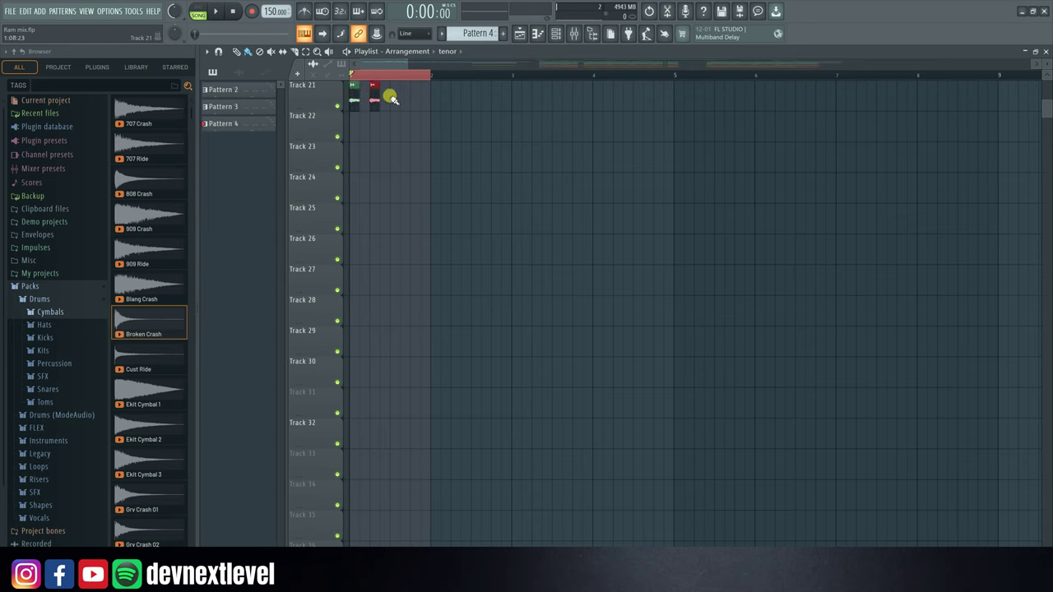
{"action": "left_click", "coordinate": [394, 97]}
{"action": "left_click", "coordinate": [413, 97]}
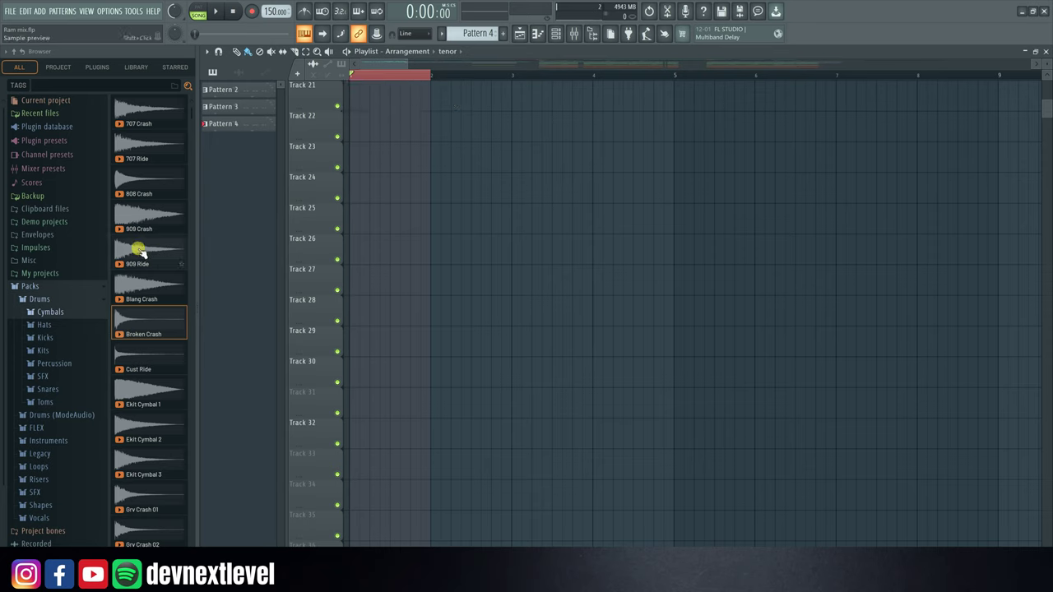
Add the 909 Ride, Blang Crash, Broken Crash and Cust Ride samples at bar 3 on Tracks 26 to 29.
{"action": "left_click_drag", "start_coordinate": [140, 251], "coordinate": [517, 247]}
{"action": "left_click_drag", "start_coordinate": [144, 283], "coordinate": [514, 284]}
{"action": "left_click_drag", "start_coordinate": [146, 321], "coordinate": [514, 315]}
{"action": "left_click_drag", "start_coordinate": [124, 362], "coordinate": [557, 368]}
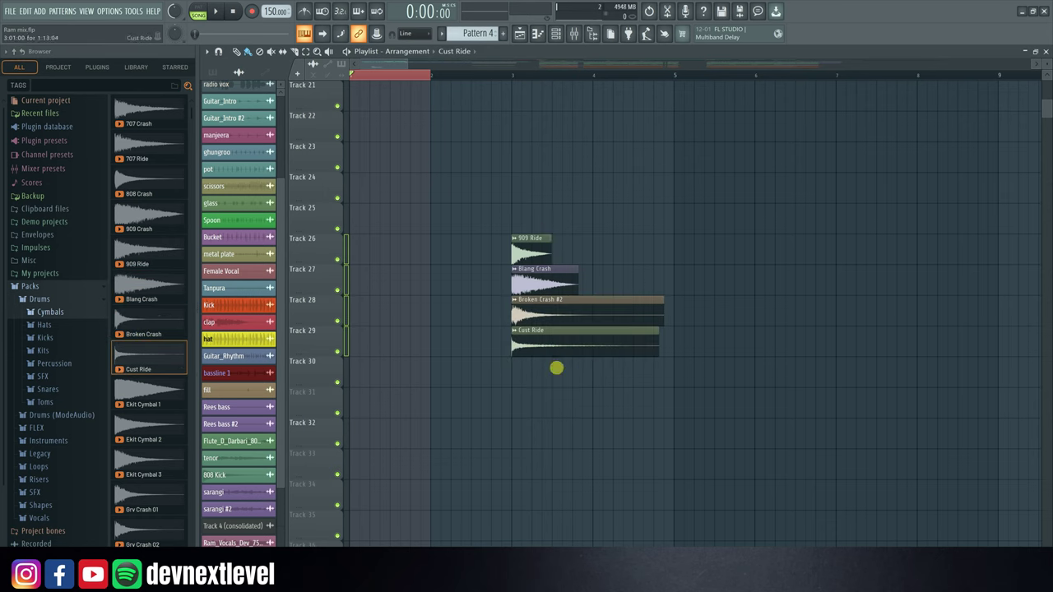
Scatter the cymbal clips: Broken Crash #2 to bar 7, Blang Crash to Track 23, 909 Ride to Track 24 and Cust Ride to Track 31.
{"action": "left_click_drag", "start_coordinate": [565, 305], "coordinate": [890, 306]}
{"action": "left_click_drag", "start_coordinate": [542, 283], "coordinate": [837, 160]}
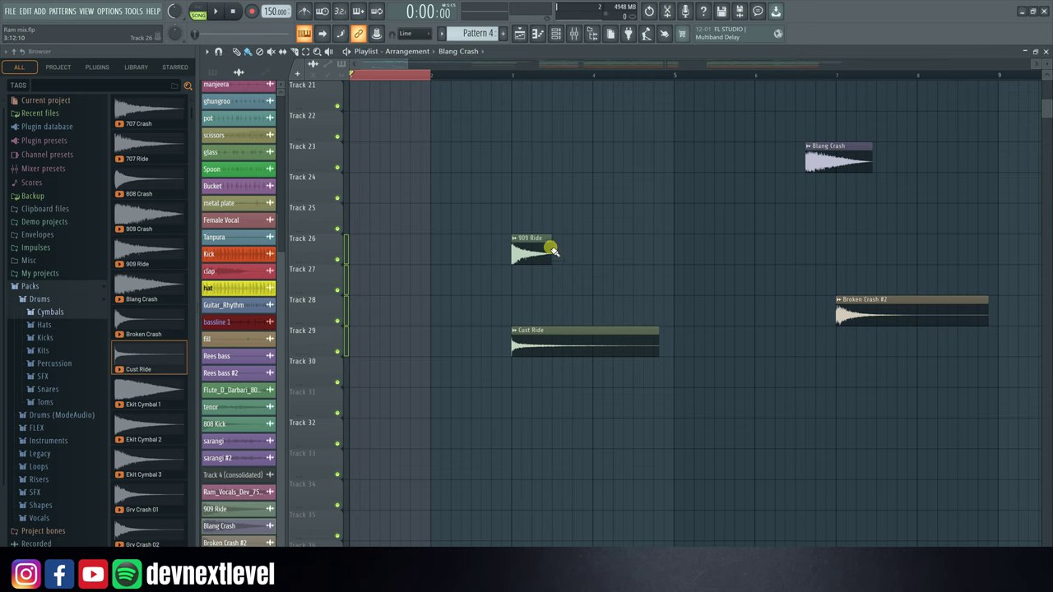
{"action": "left_click_drag", "start_coordinate": [553, 251], "coordinate": [493, 187]}
{"action": "left_click_drag", "start_coordinate": [595, 348], "coordinate": [708, 423]}
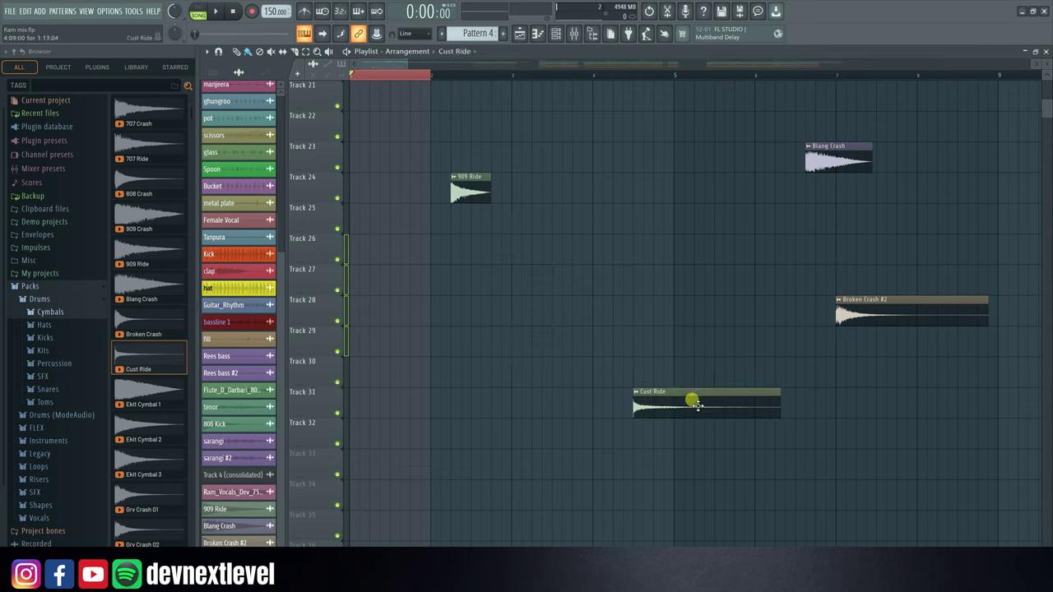
Group the 909 Ride, Blang Crash, Broken Crash #2 and Cust Ride channels in the channel rack under the name "crash group".
{"action": "left_click", "coordinate": [558, 35]}
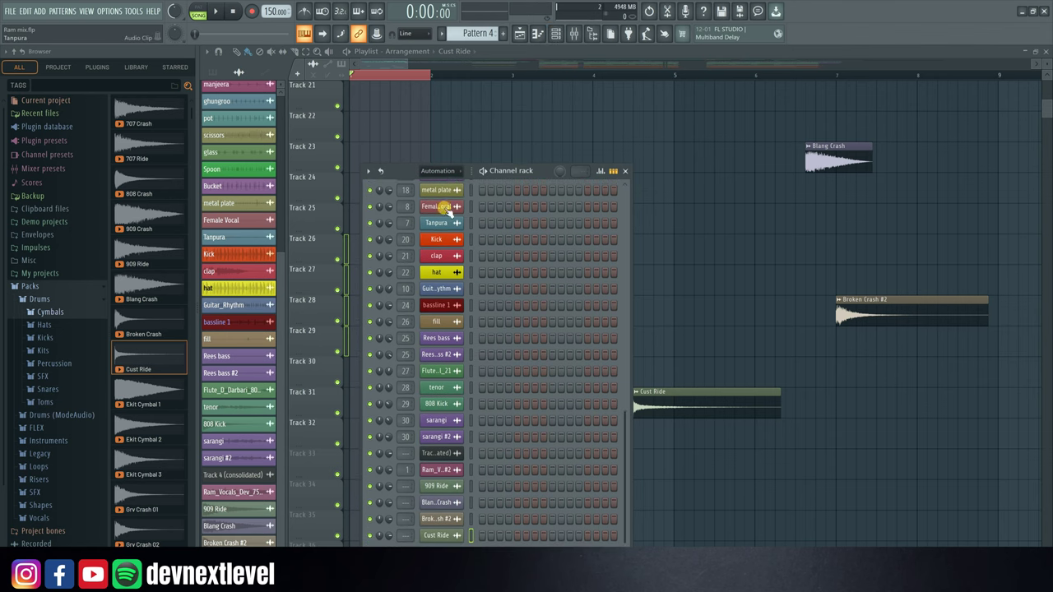
{"action": "left_click", "coordinate": [438, 172]}
{"action": "left_click", "coordinate": [444, 182]}
{"action": "scroll", "coordinate": [533, 451], "scroll_direction": "down", "scroll_amount": 2}
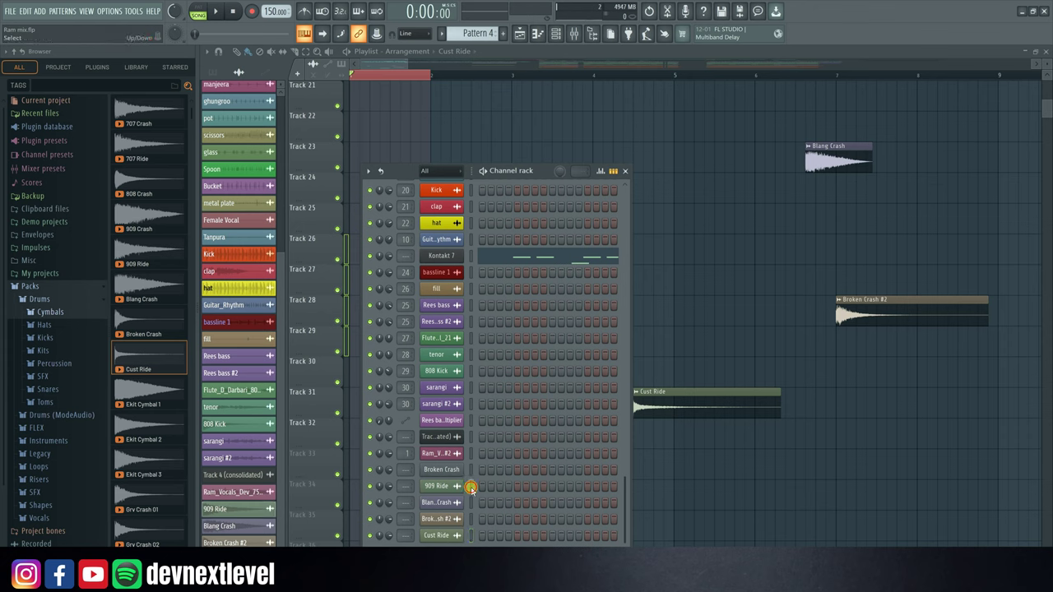
{"action": "left_click_drag", "start_coordinate": [470, 486], "coordinate": [474, 535]}
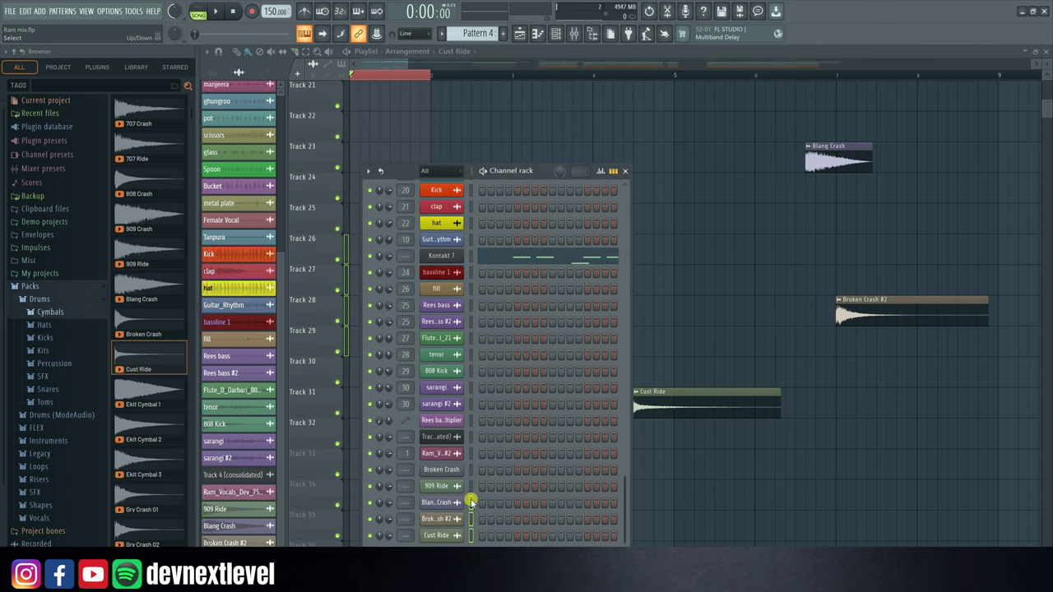
{"action": "left_click_drag", "start_coordinate": [471, 501], "coordinate": [471, 492]}
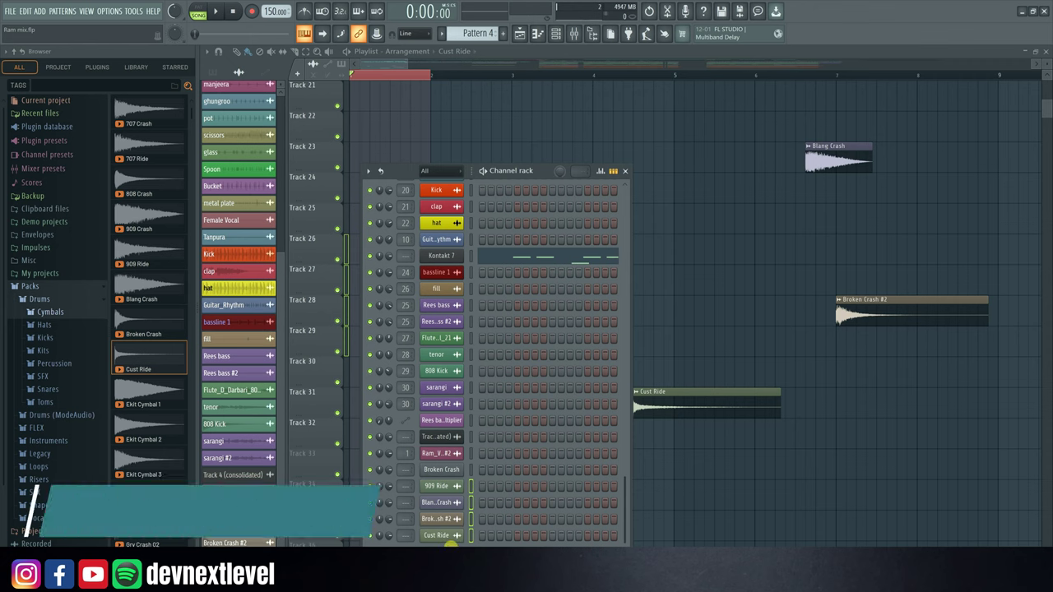
{"action": "key", "text": "alt+g"}
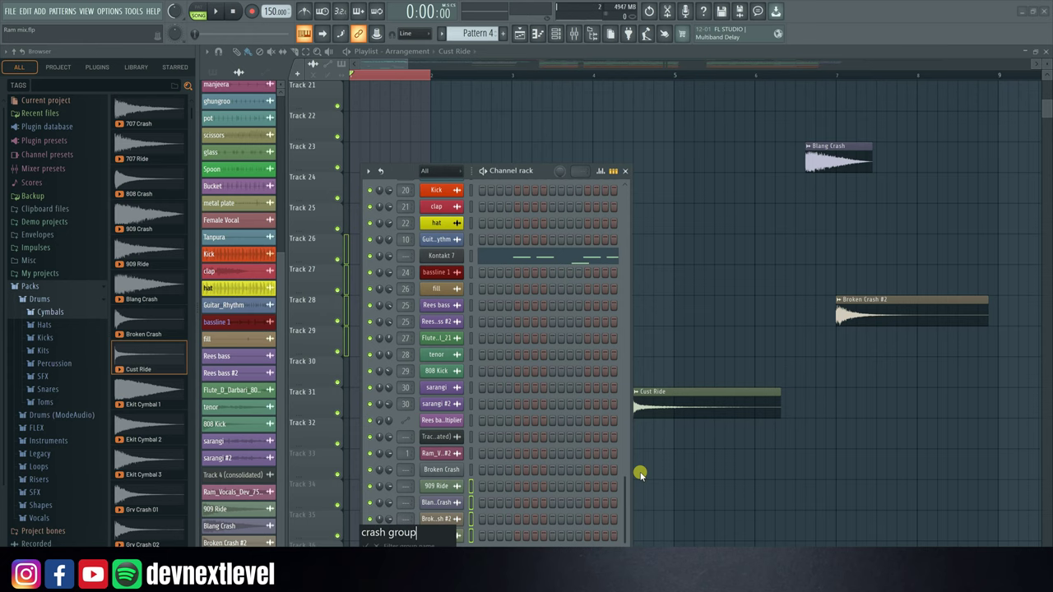
{"action": "key", "text": "Return"}
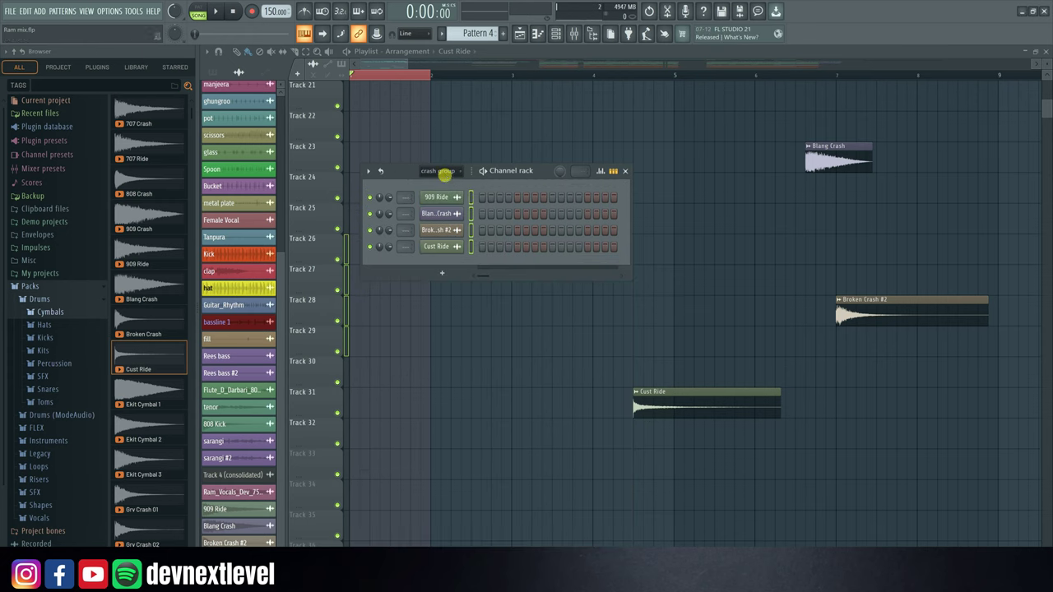
Filter the channel rack by All, Automation and crash group in turn to compare the channels shown.
{"action": "left_click", "coordinate": [445, 173]}
{"action": "left_click", "coordinate": [441, 181]}
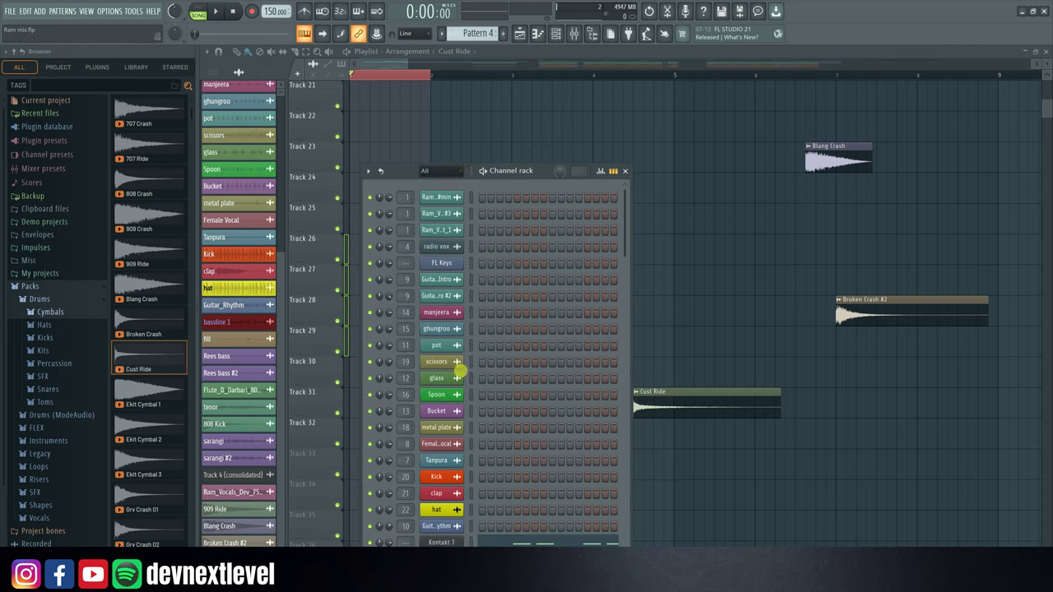
{"action": "left_click", "coordinate": [453, 172]}
{"action": "left_click", "coordinate": [445, 207]}
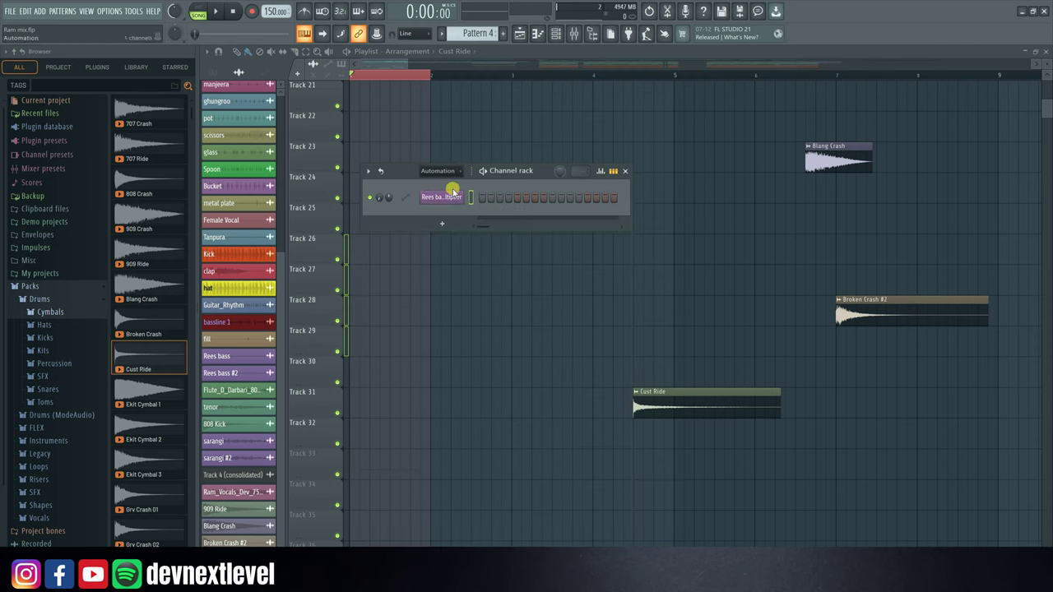
{"action": "left_click", "coordinate": [438, 172]}
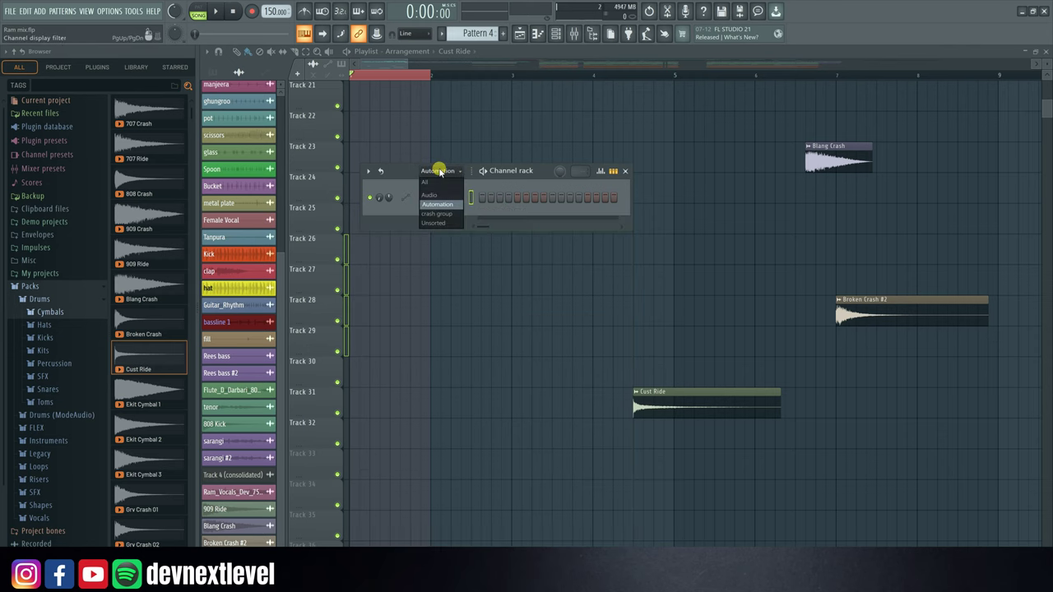
{"action": "left_click", "coordinate": [437, 214]}
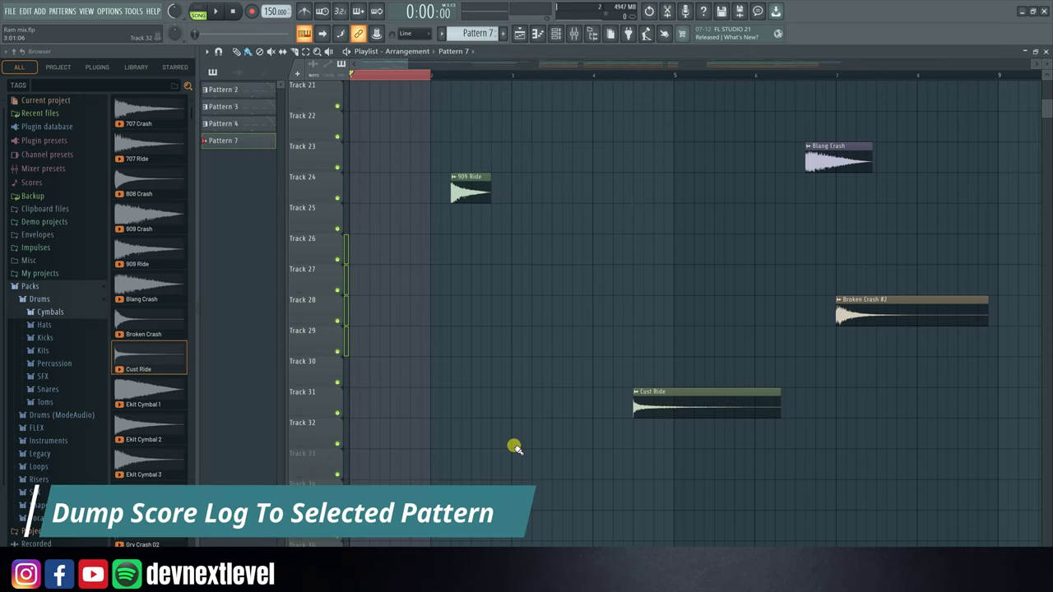
Place Pattern 7 at bar 3 on Track 33 and play a few notes on the FL Keys keyboard without recording.
{"action": "left_click", "coordinate": [515, 449]}
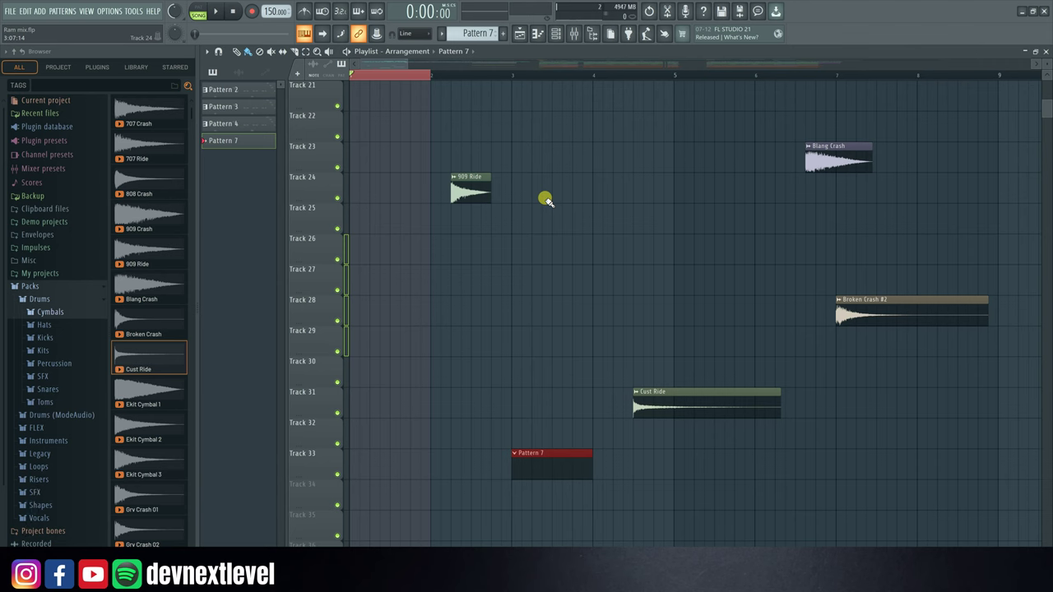
{"action": "left_click", "coordinate": [555, 33]}
{"action": "left_click", "coordinate": [443, 260]}
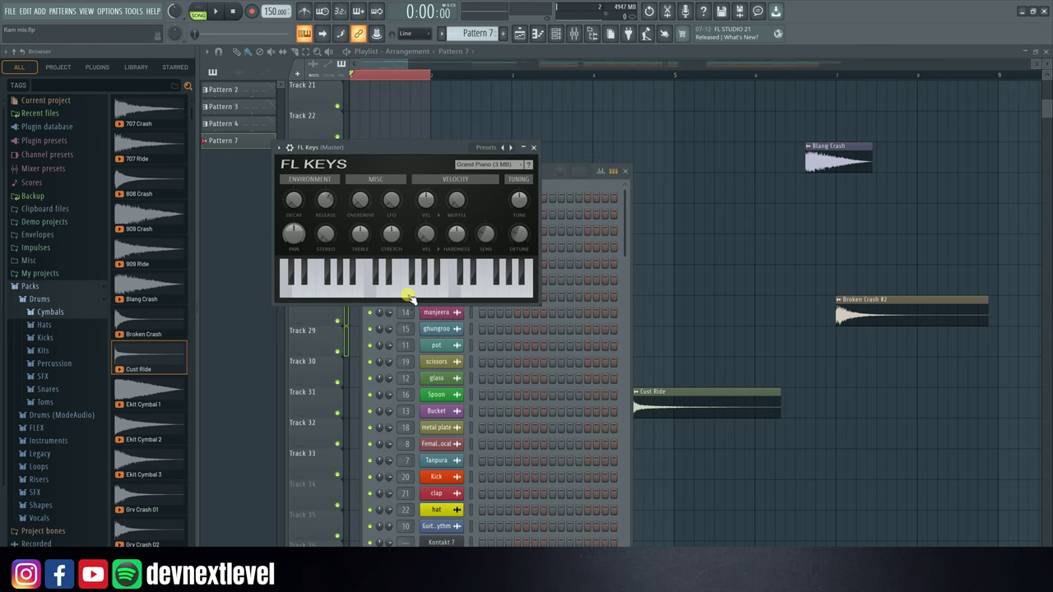
{"action": "left_click", "coordinate": [373, 294]}
{"action": "left_click", "coordinate": [409, 294]}
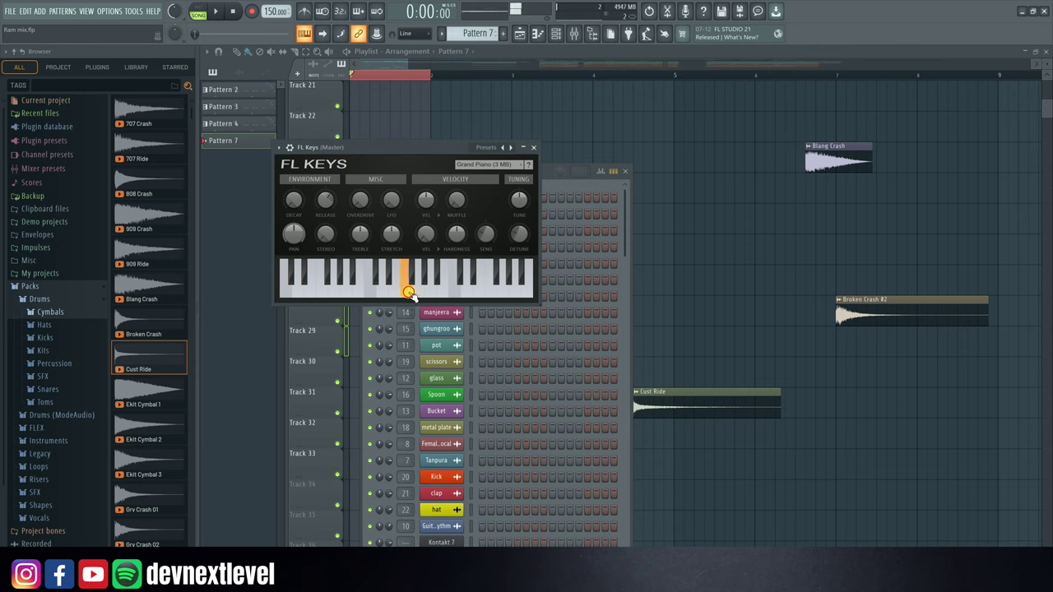
{"action": "left_click", "coordinate": [383, 296]}
{"action": "left_click", "coordinate": [371, 295]}
{"action": "left_click", "coordinate": [364, 295]}
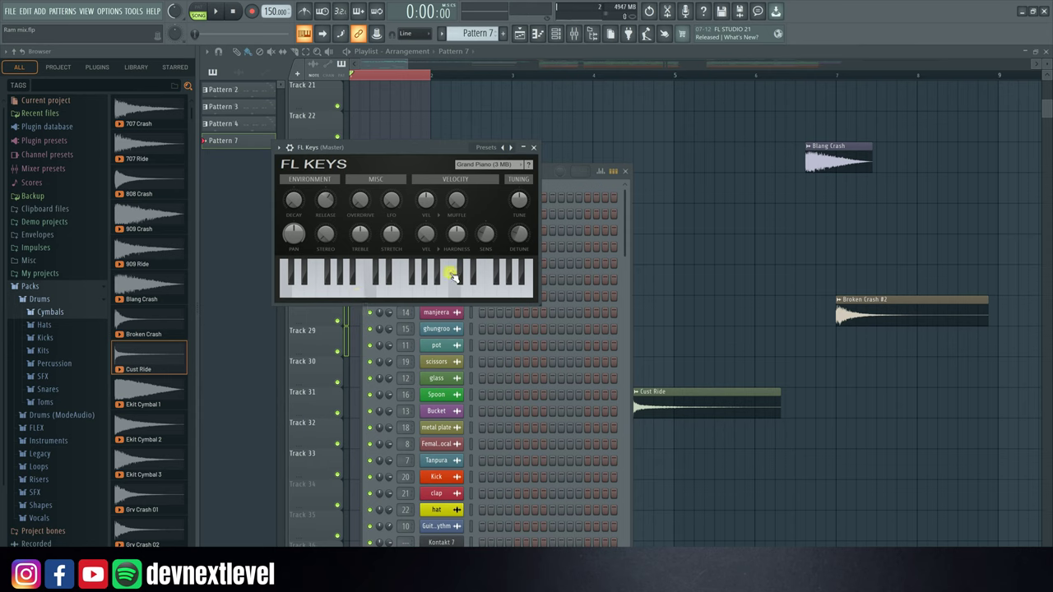
{"action": "left_click", "coordinate": [533, 147]}
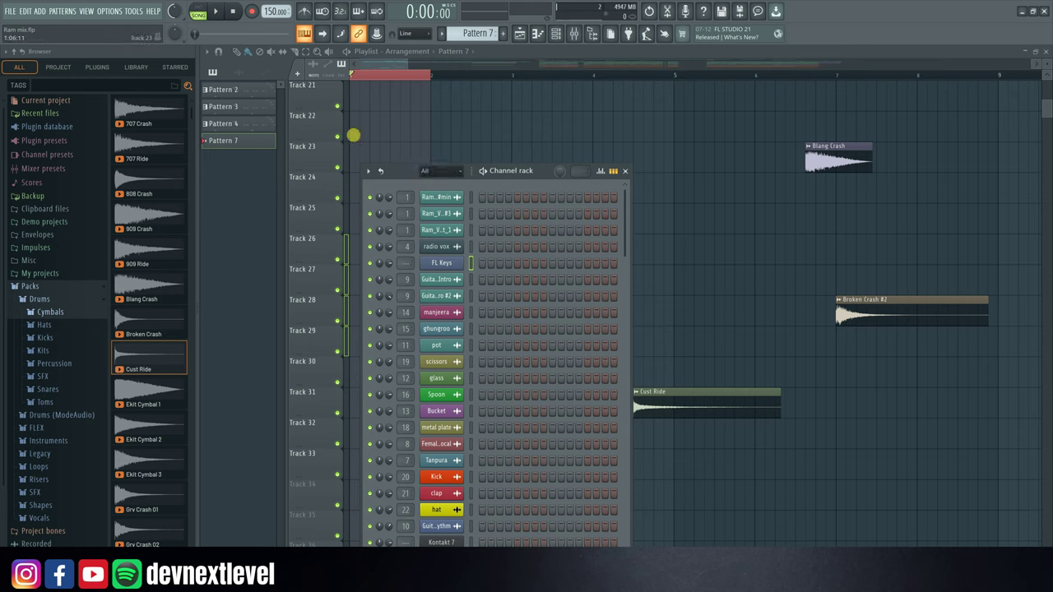
Dump the last 2 minutes of the score log into the selected Pattern 7.
{"action": "left_click", "coordinate": [134, 11]}
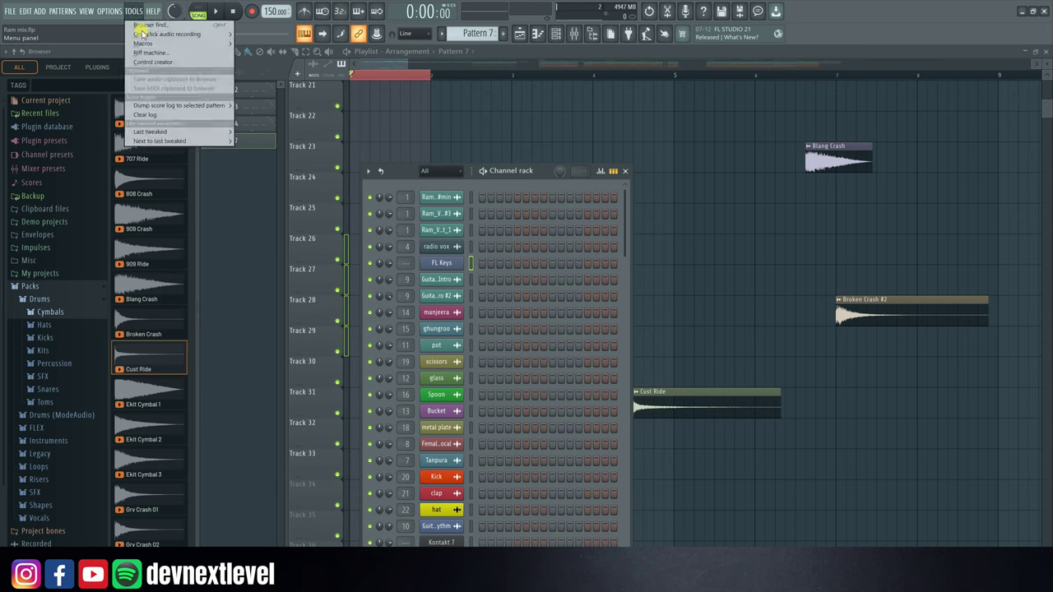
{"action": "mouse_move", "coordinate": [144, 107]}
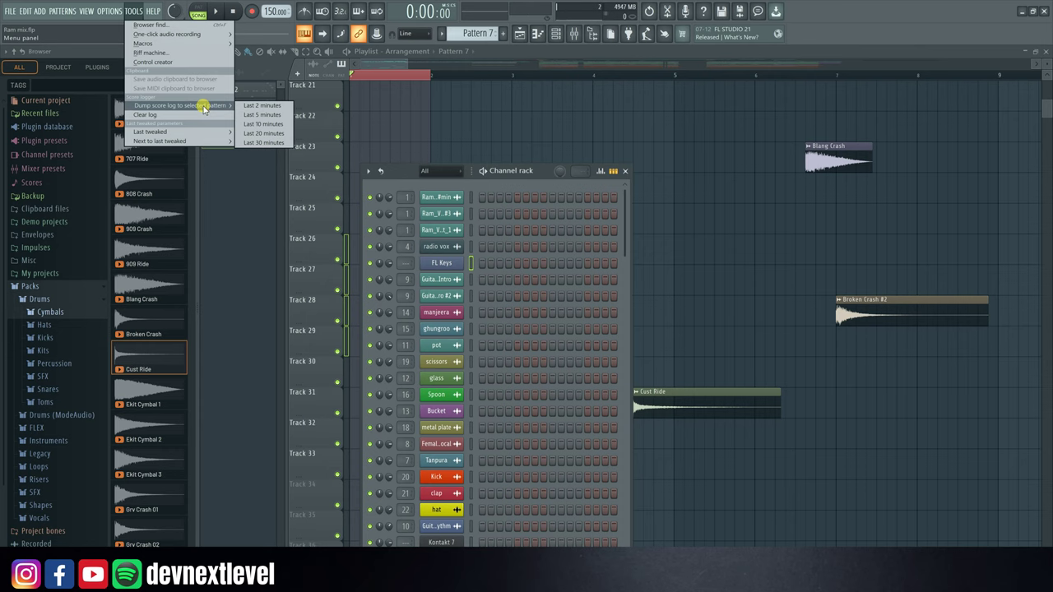
{"action": "left_click", "coordinate": [278, 106]}
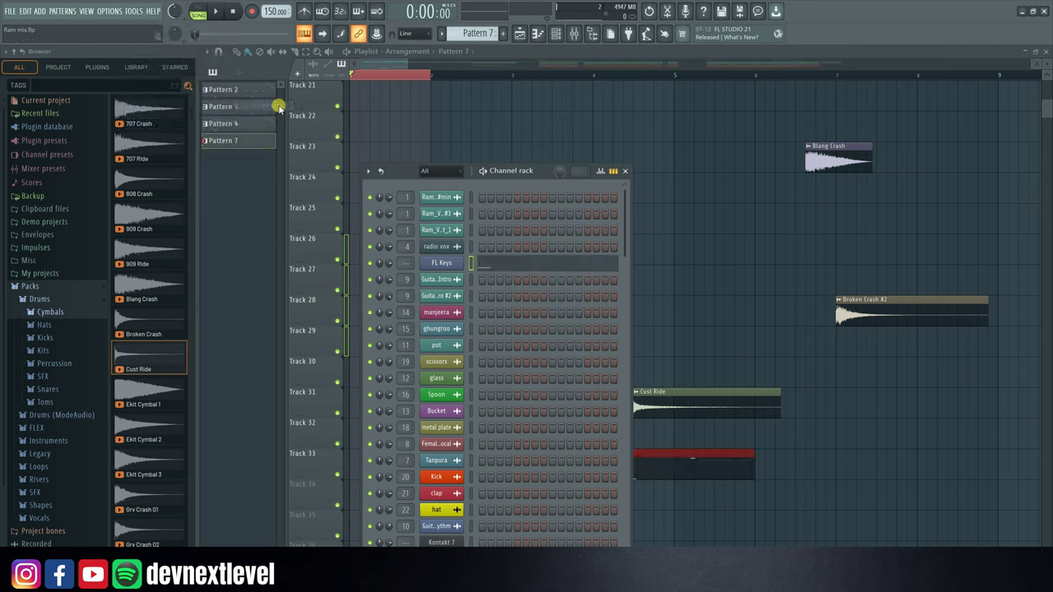
Open Pattern 7's FL Keys notes in the piano roll and switch playback to pattern mode.
{"action": "left_click", "coordinate": [502, 266]}
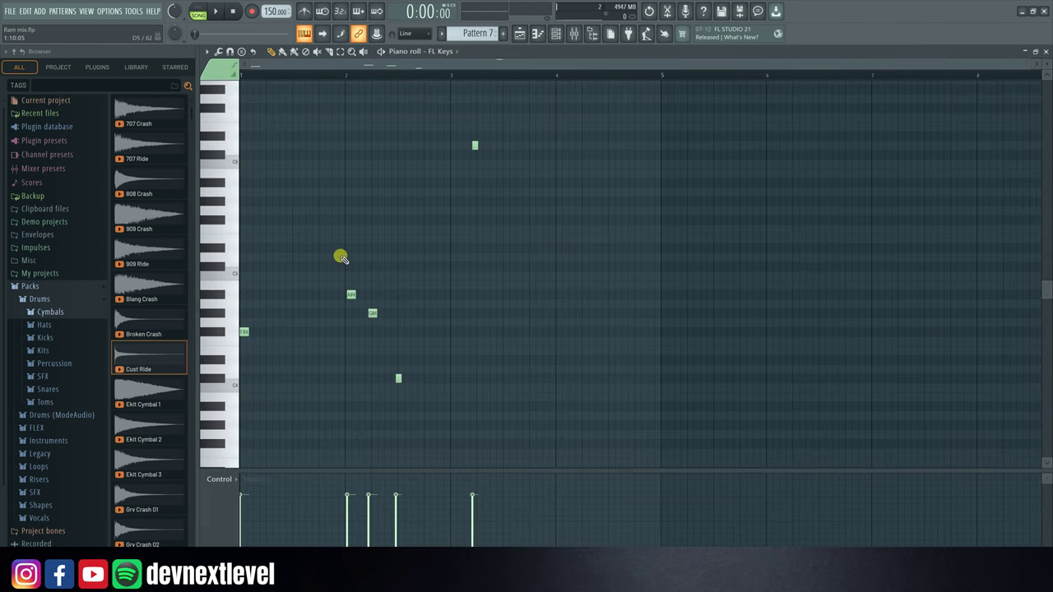
{"action": "left_click", "coordinate": [202, 11]}
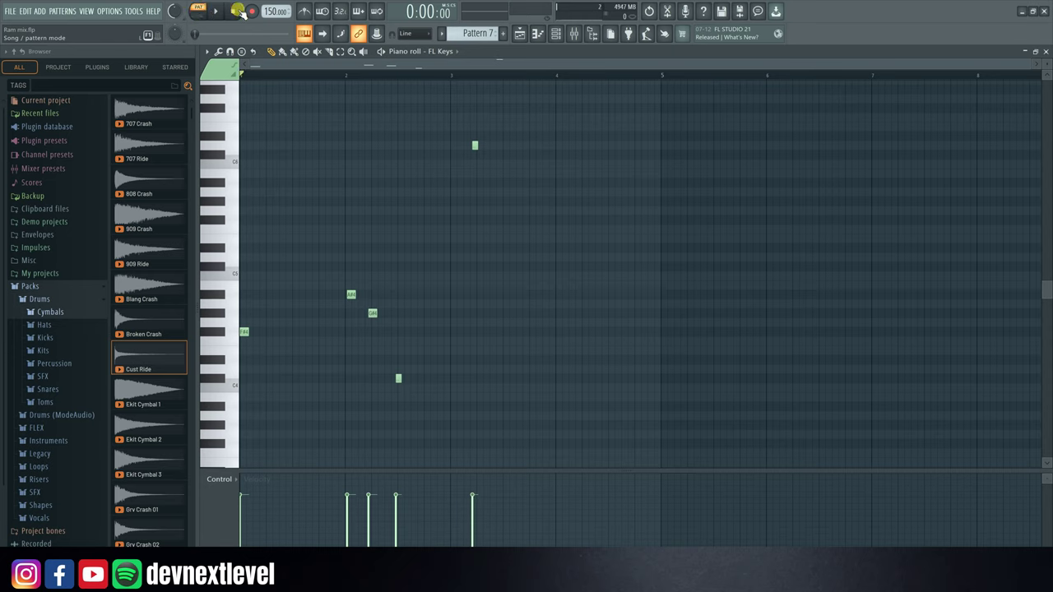
{"action": "left_click", "coordinate": [304, 12]}
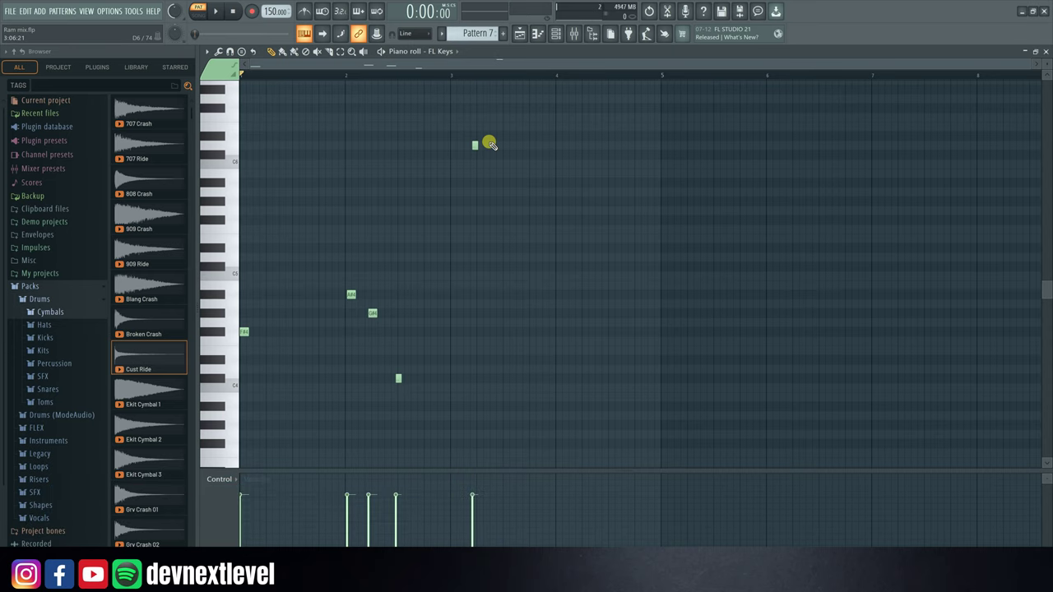
Bring up the full-screen project picker and select the 808 Kick channel for the piano roll.
{"action": "key", "text": "ctrl+F8"}
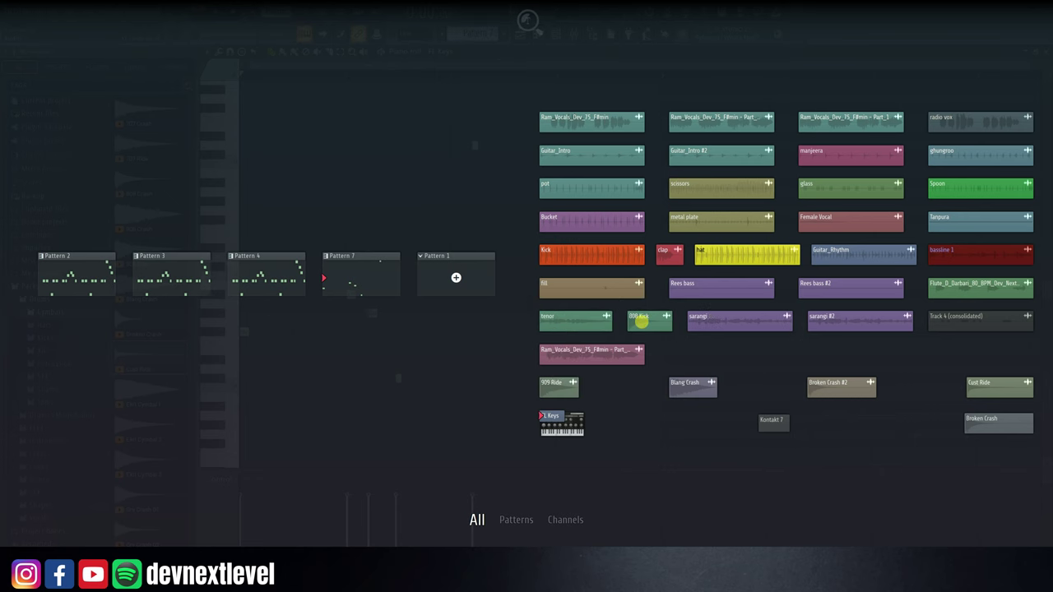
{"action": "left_click", "coordinate": [646, 321]}
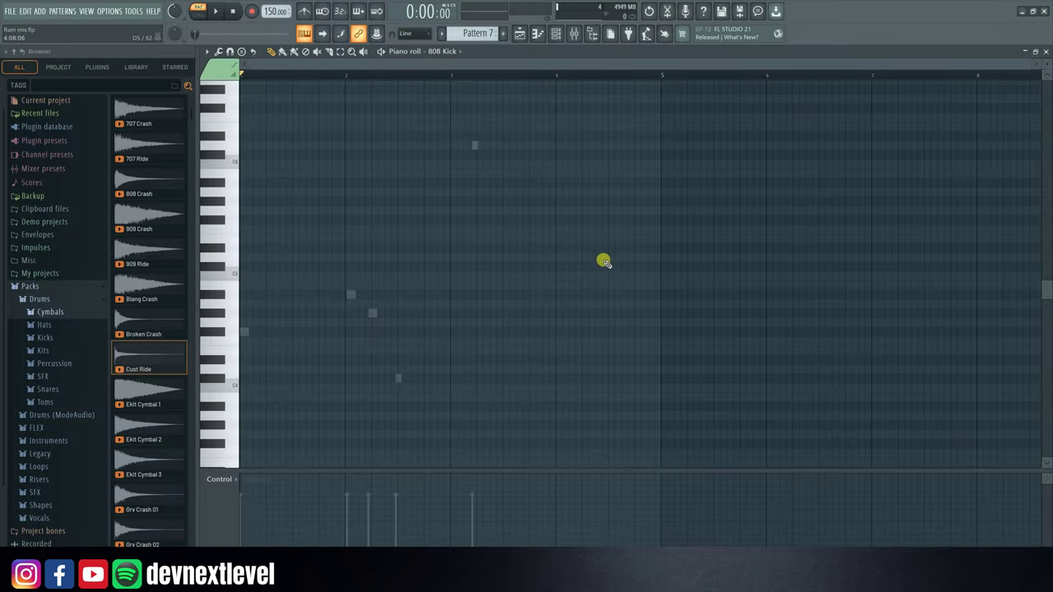